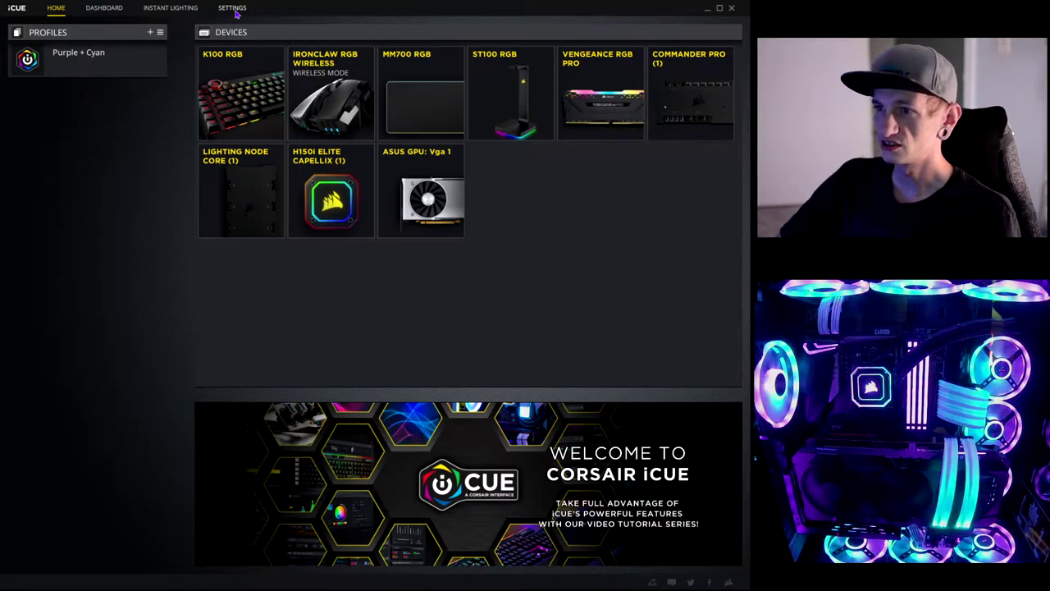
Step: Check for iCUE updates and for keyboard, mouse, mousepad and headset stand firmware updates, then return home
left_click(234, 10)
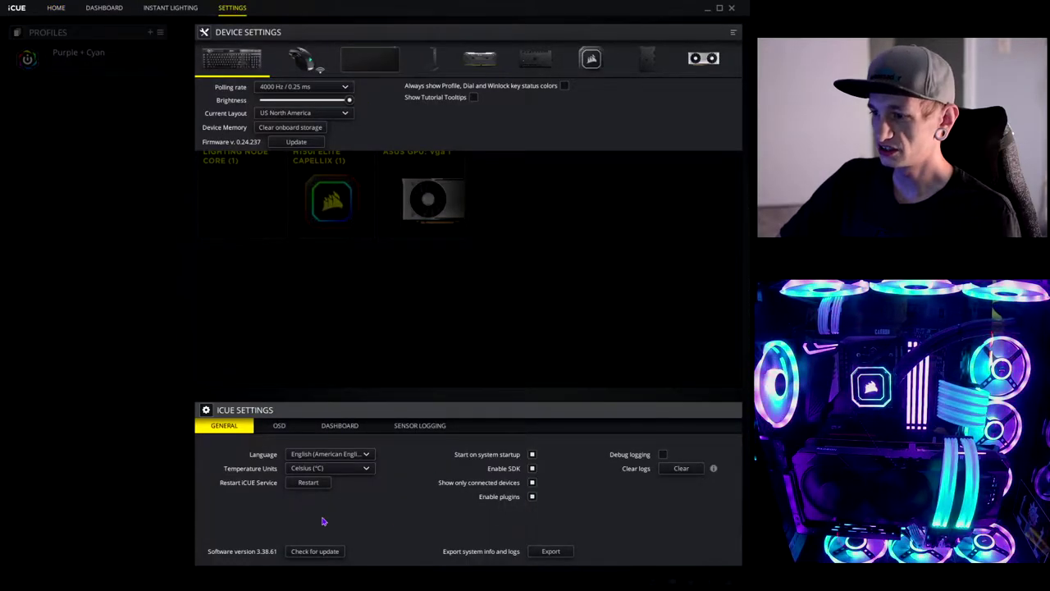
left_click(327, 552)
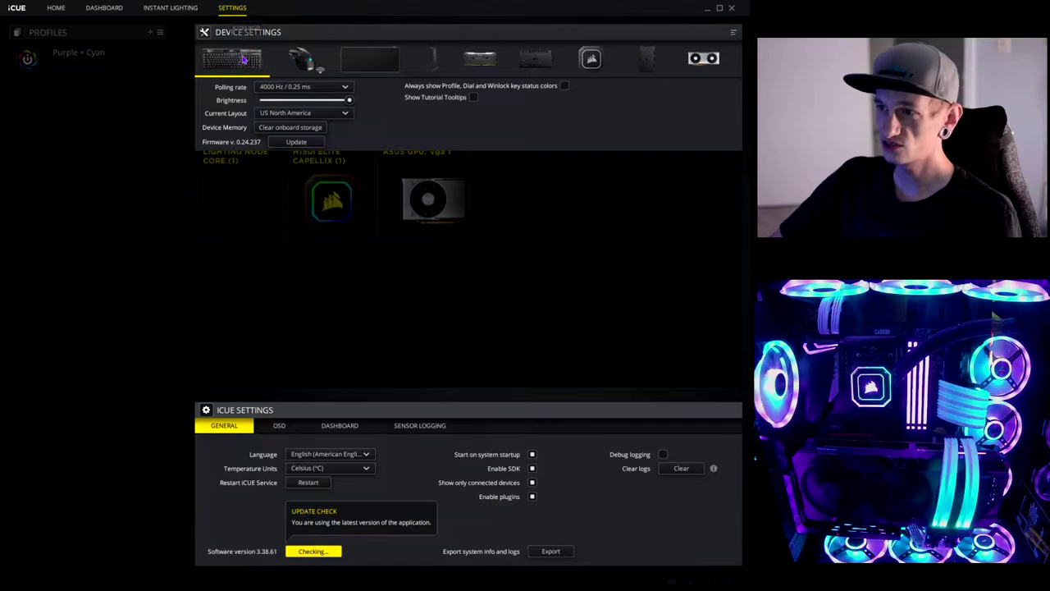
left_click(304, 143)
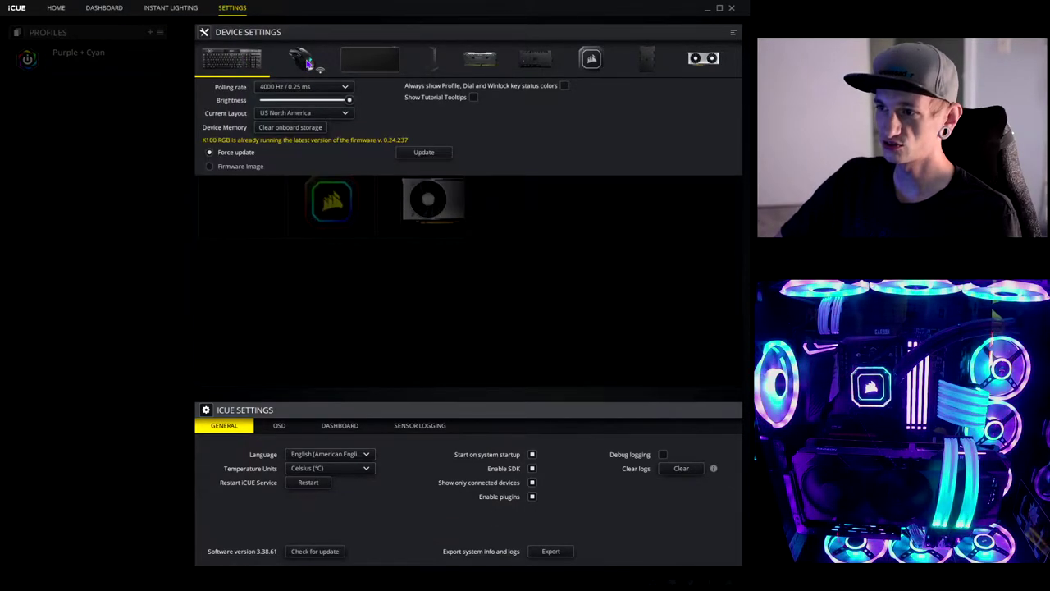
left_click(308, 62)
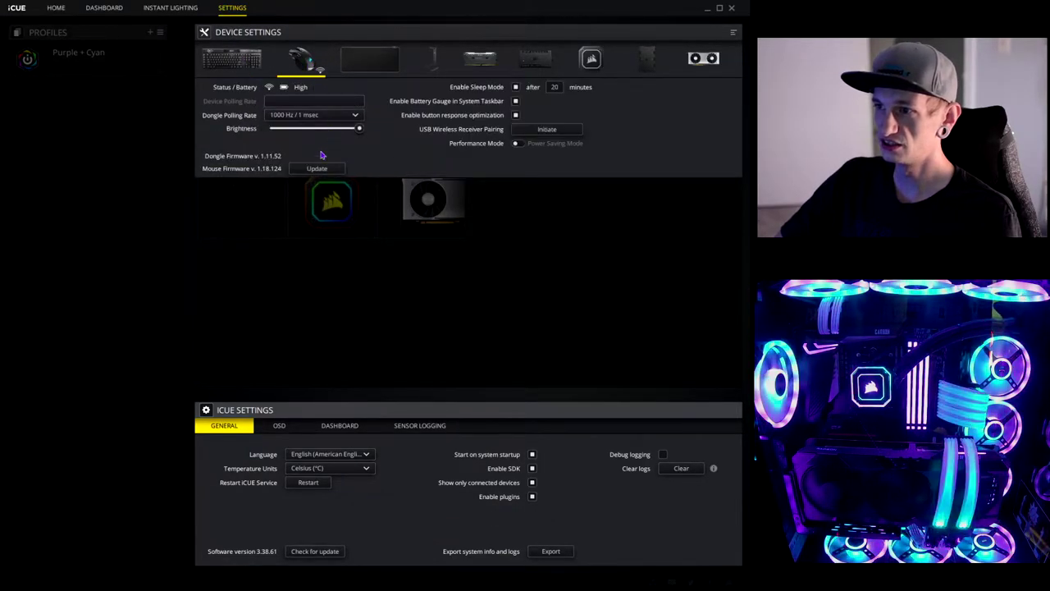
left_click(321, 168)
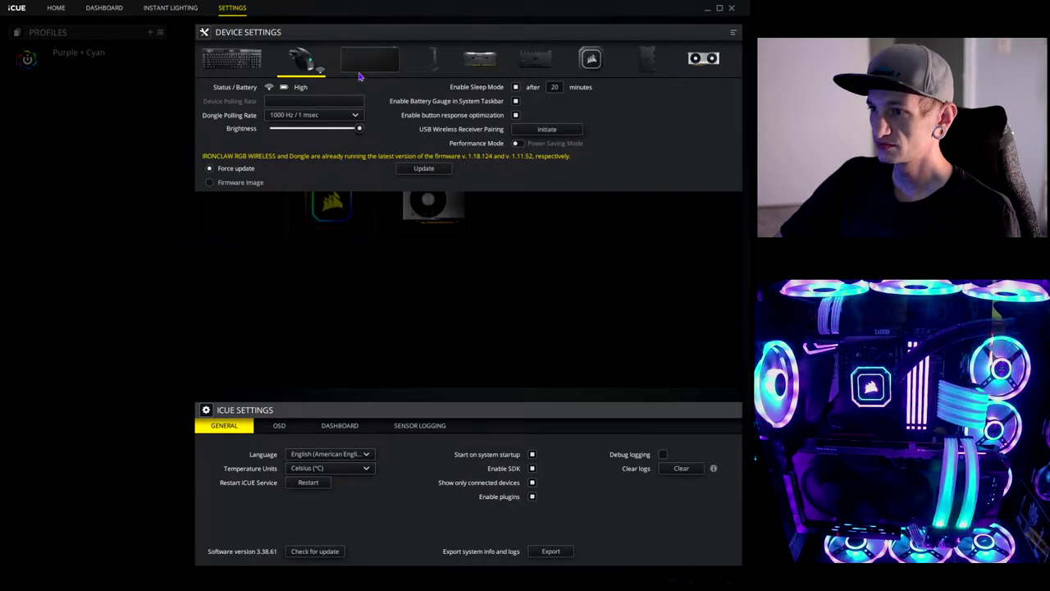
left_click(386, 66)
left_click(285, 101)
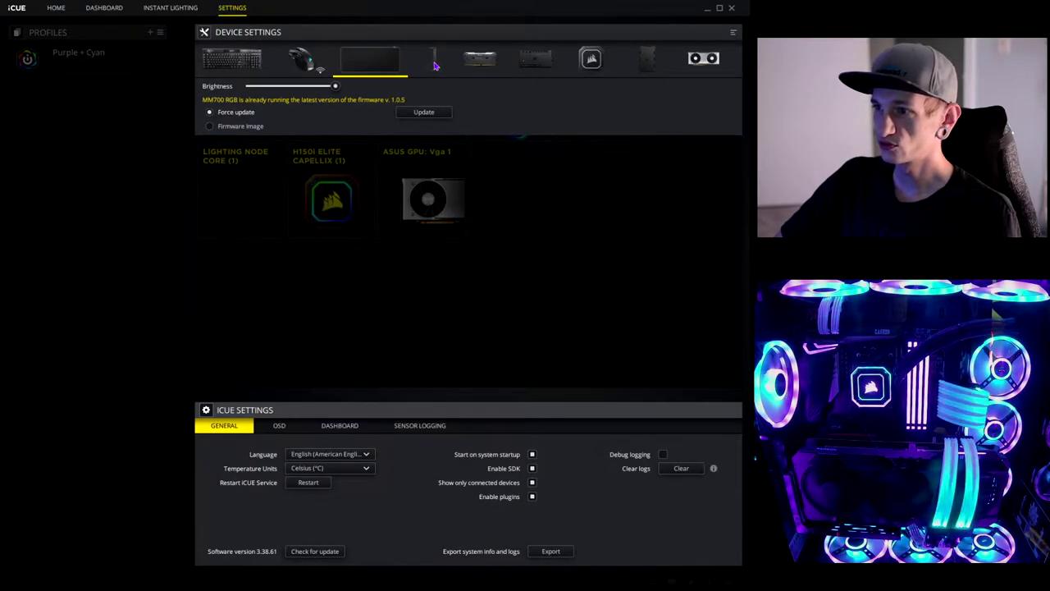
left_click(435, 66)
left_click(297, 113)
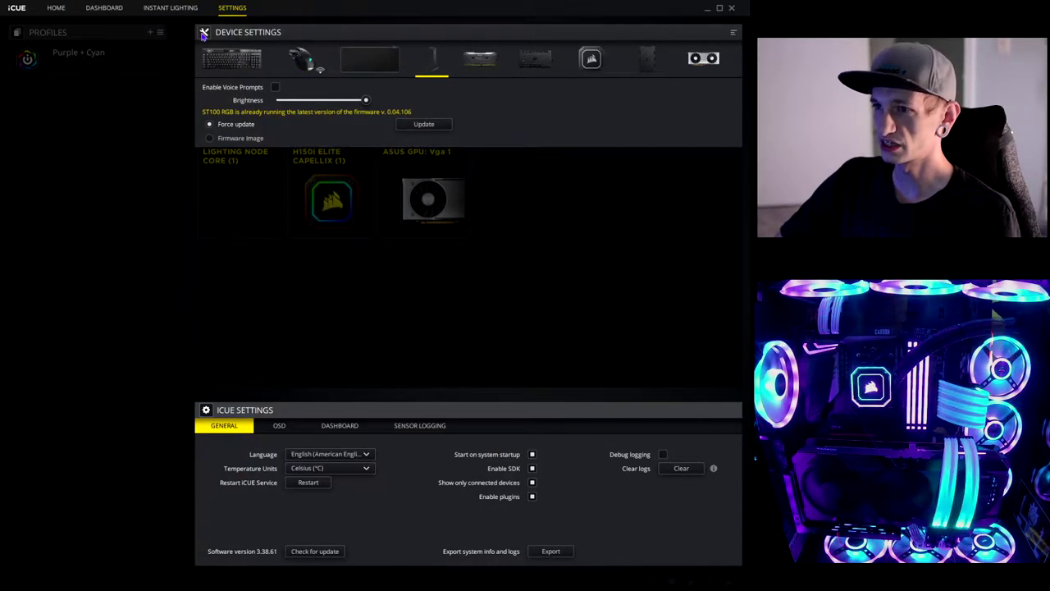
left_click(57, 15)
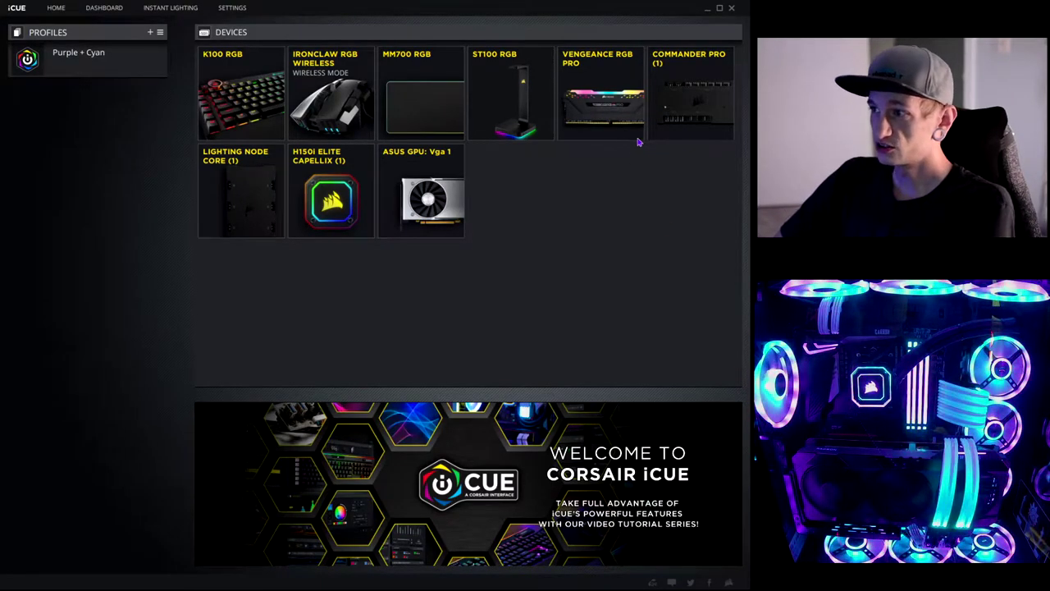
Step: Open the H150i cooler's lighting effects and view the Lighting Link static colour 8c00f0 layer unchanged
left_click(329, 191)
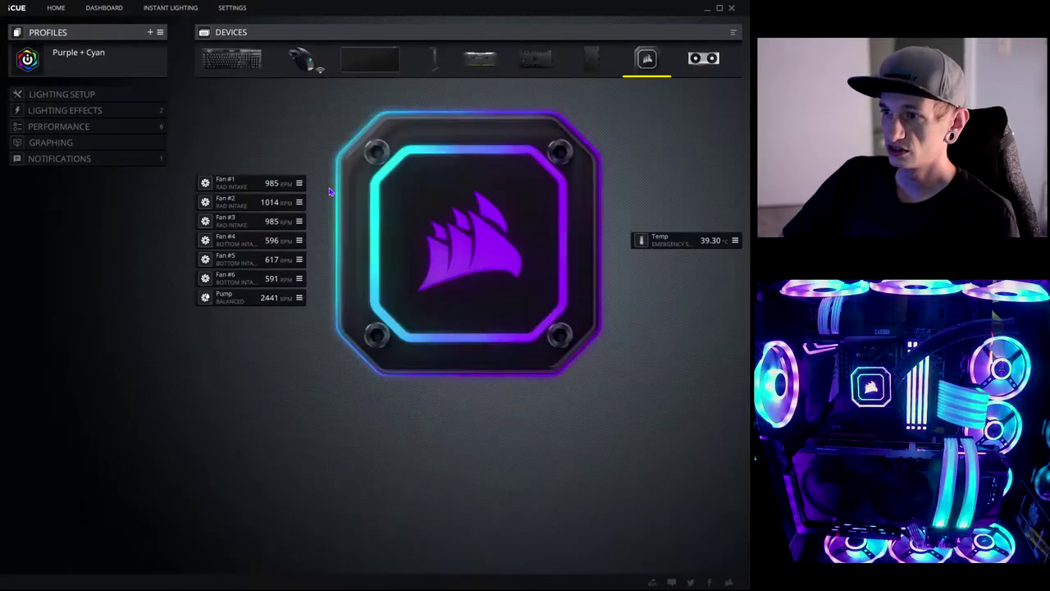
left_click(103, 112)
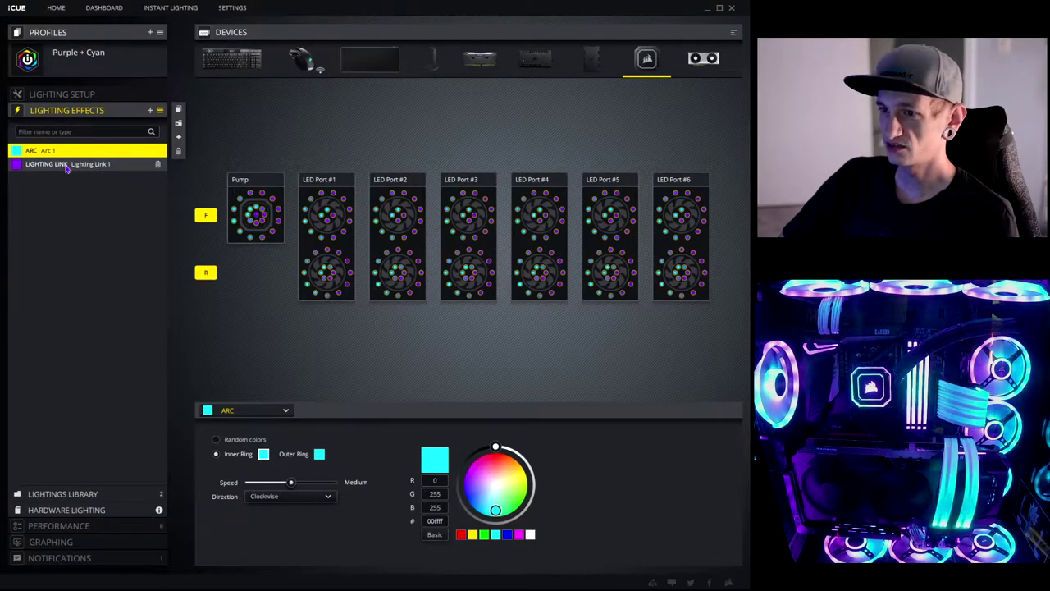
left_click(67, 167)
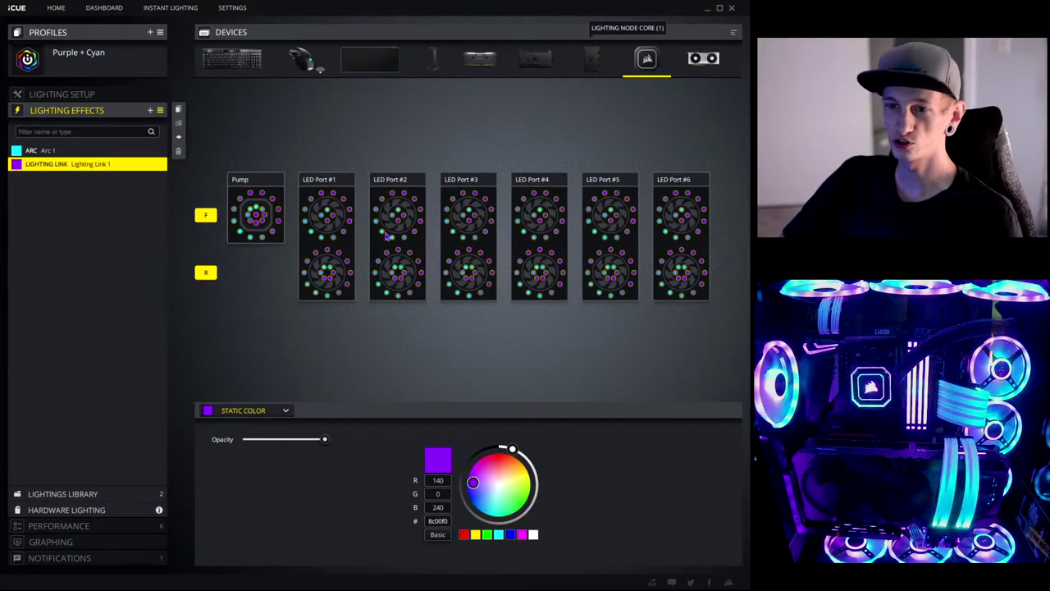
mouse_move(65, 174)
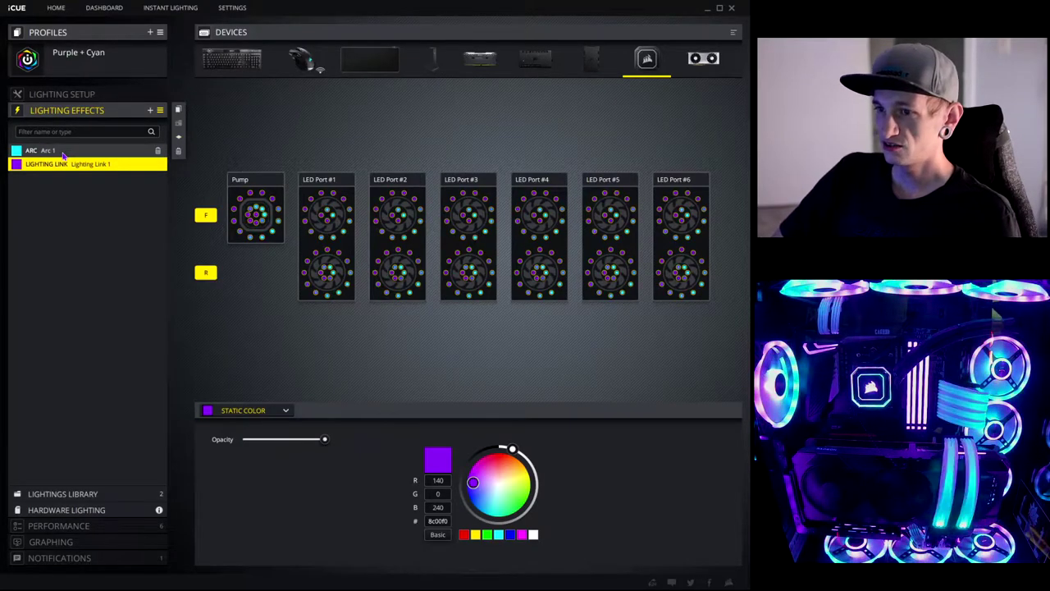
left_click(246, 410)
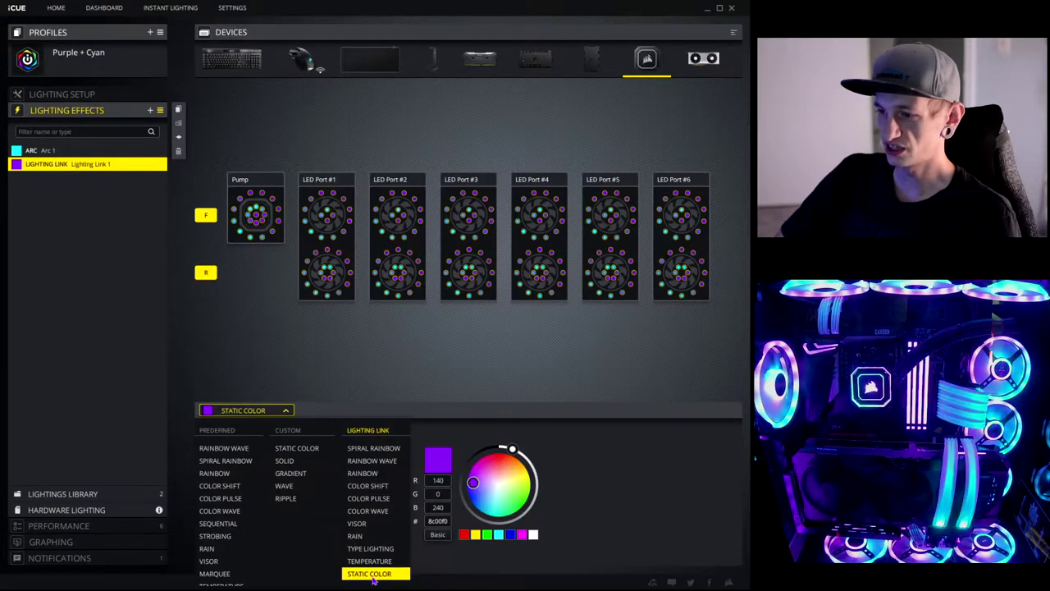
left_click(317, 367)
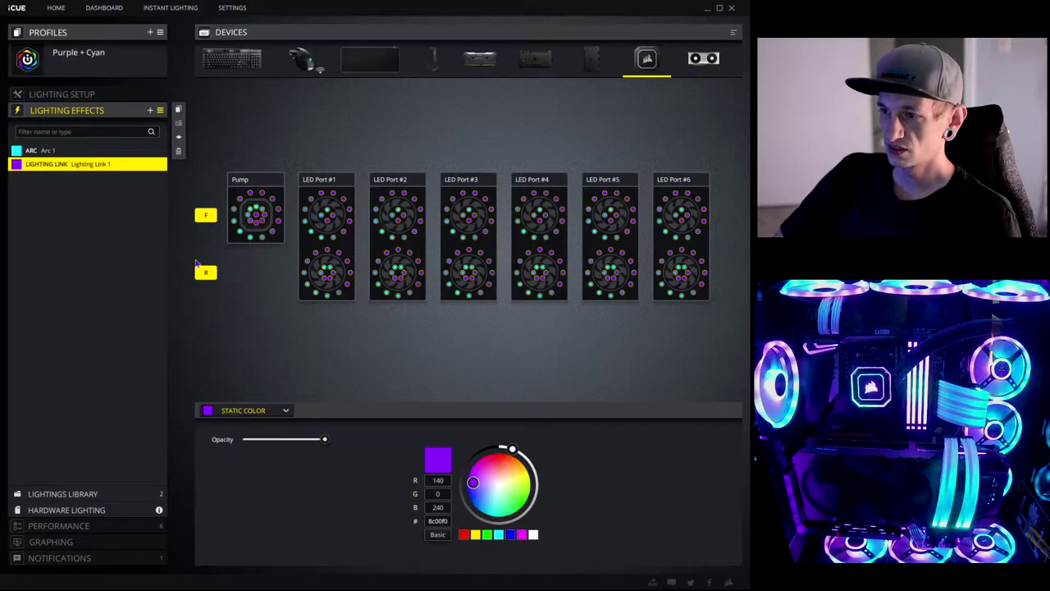
Step: View Arc 1's cyan 00ffff rings, Medium speed and Clockwise direction, browsing Predefined effects without changing
left_click(59, 153)
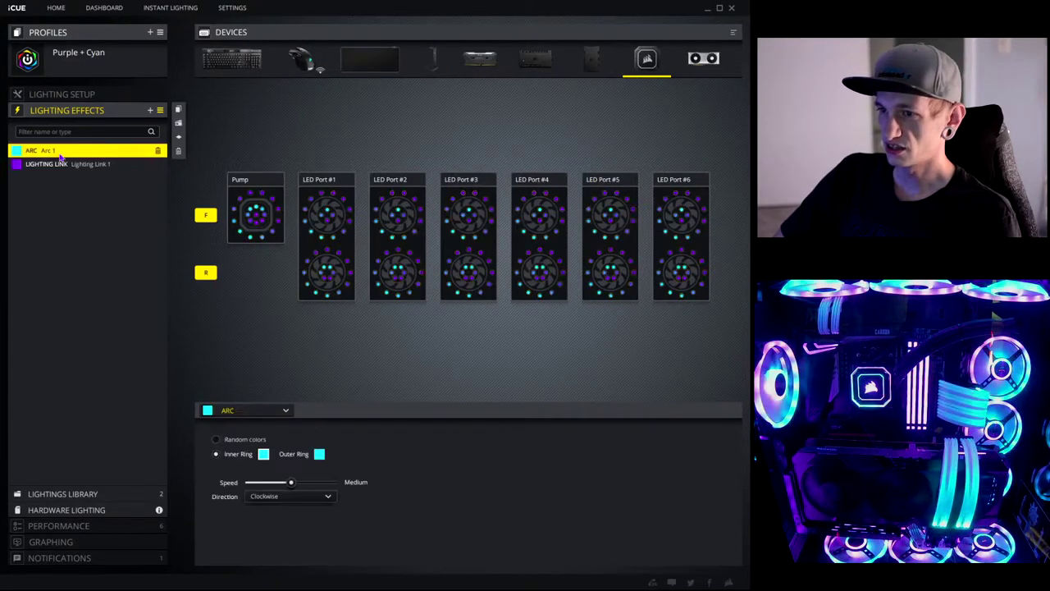
left_click(244, 411)
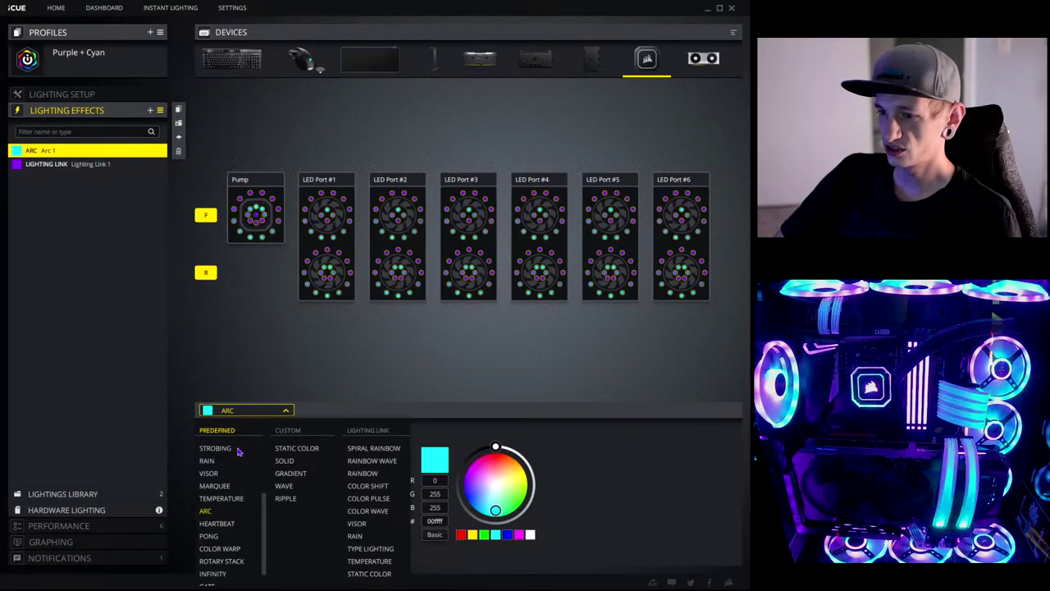
scroll(232, 537, "down", 1)
scroll(235, 540, "down", 1)
scroll(234, 521, "up", 6)
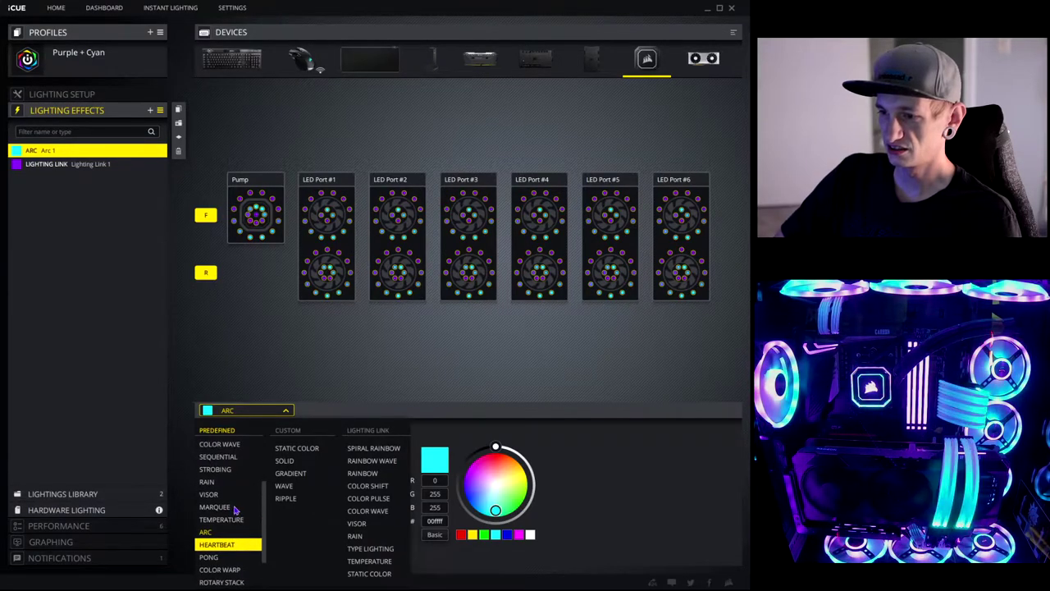
scroll(233, 474, "up", 2)
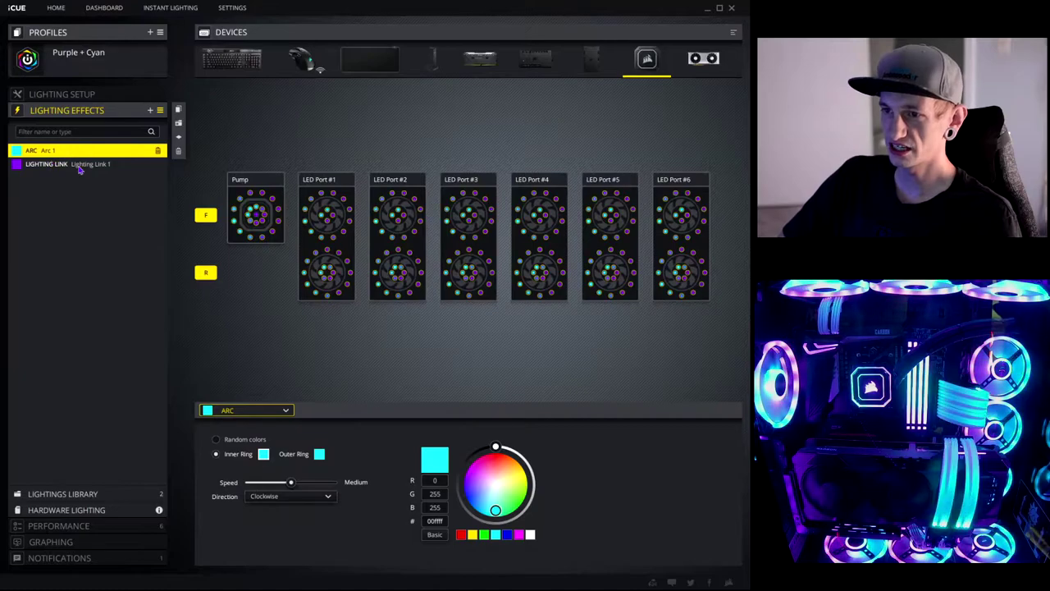
left_click_drag(62, 154, 52, 189)
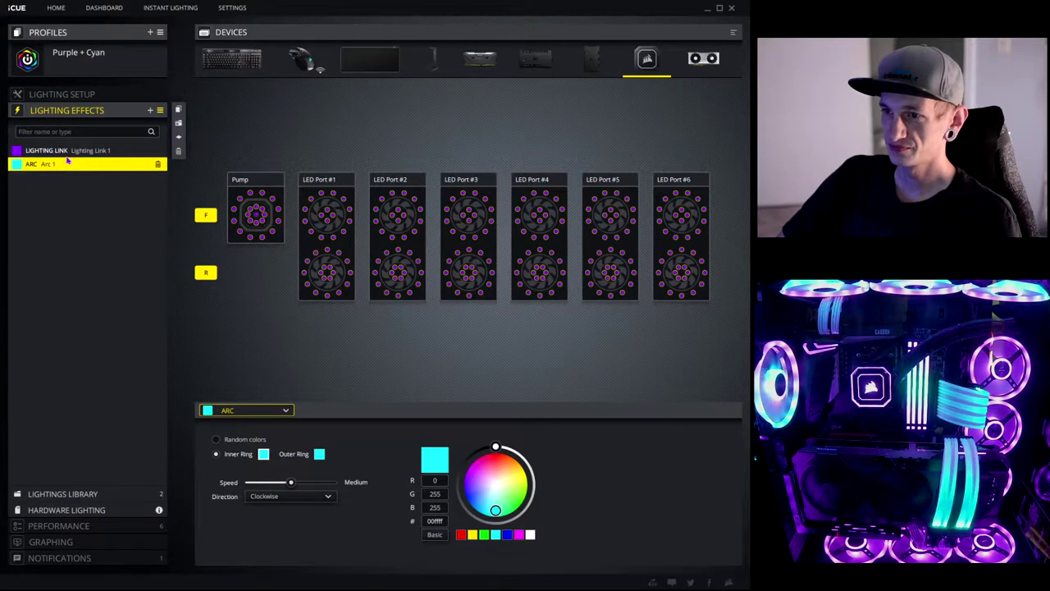
left_click_drag(62, 164, 80, 141)
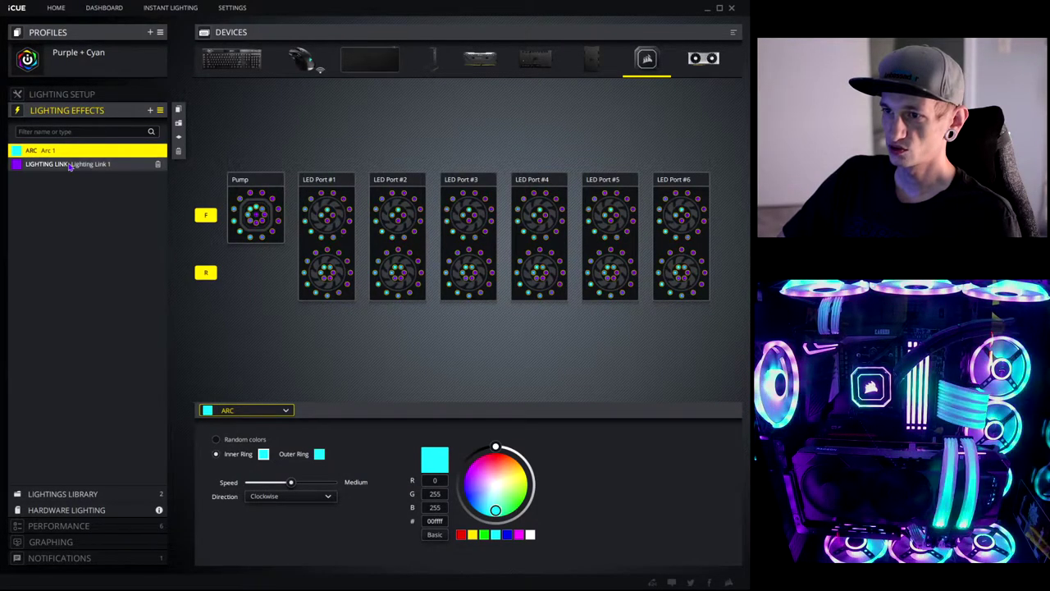
left_click(70, 166)
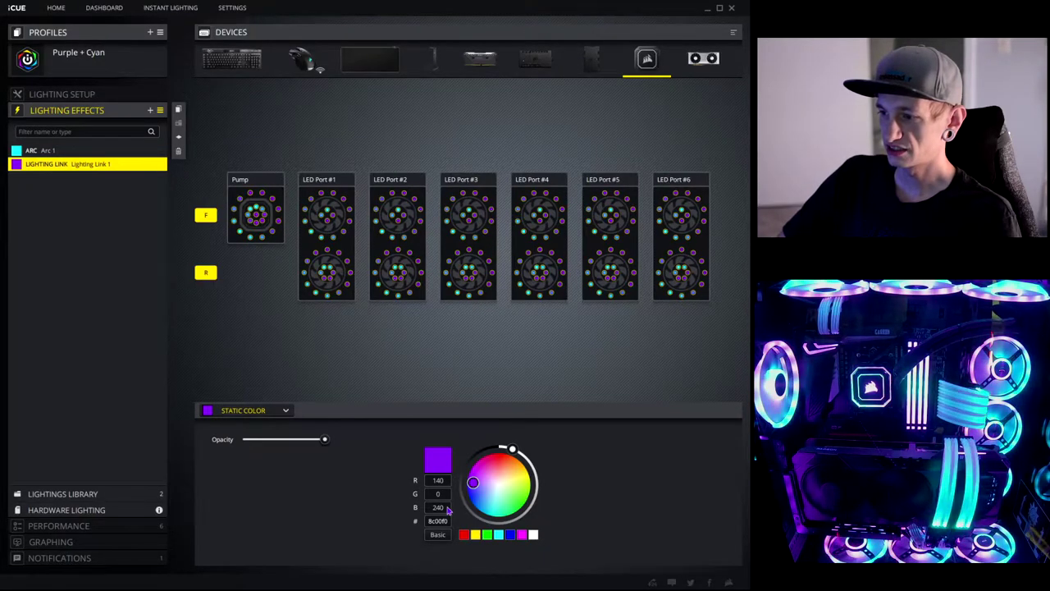
left_click_drag(214, 440, 188, 441)
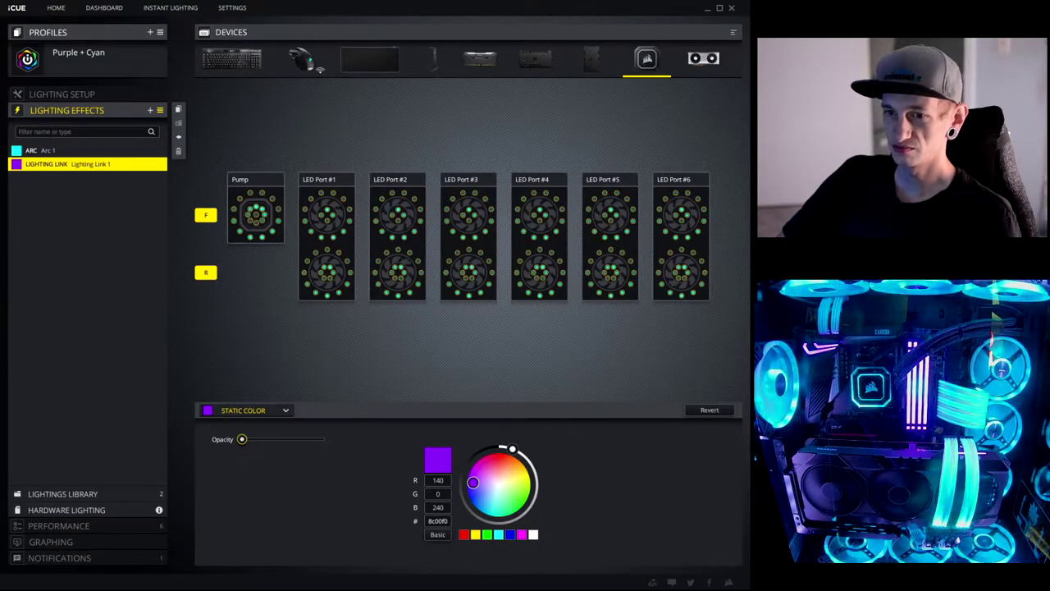
left_click(694, 411)
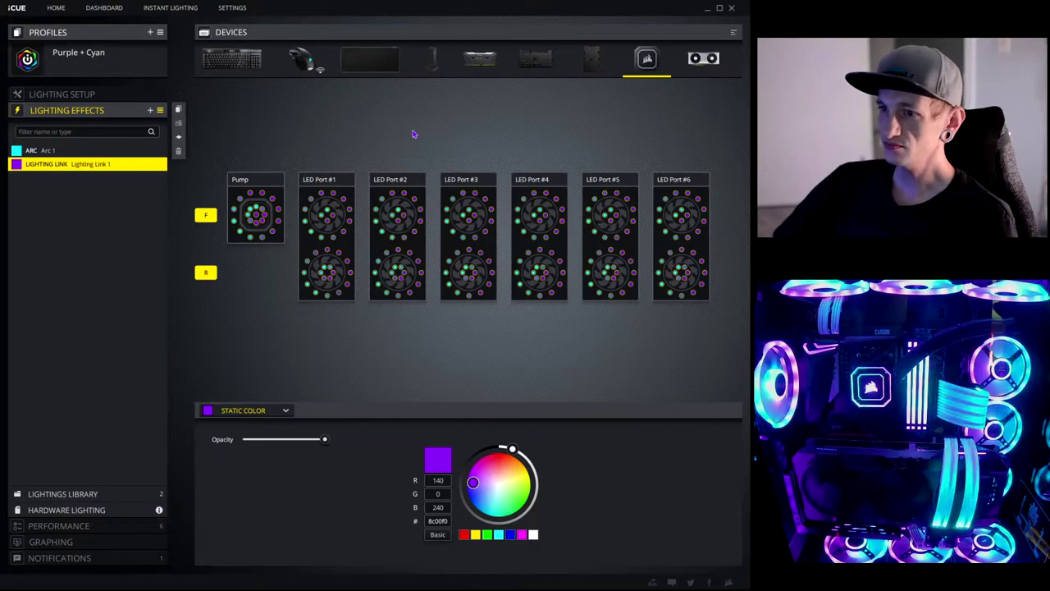
left_click(54, 154)
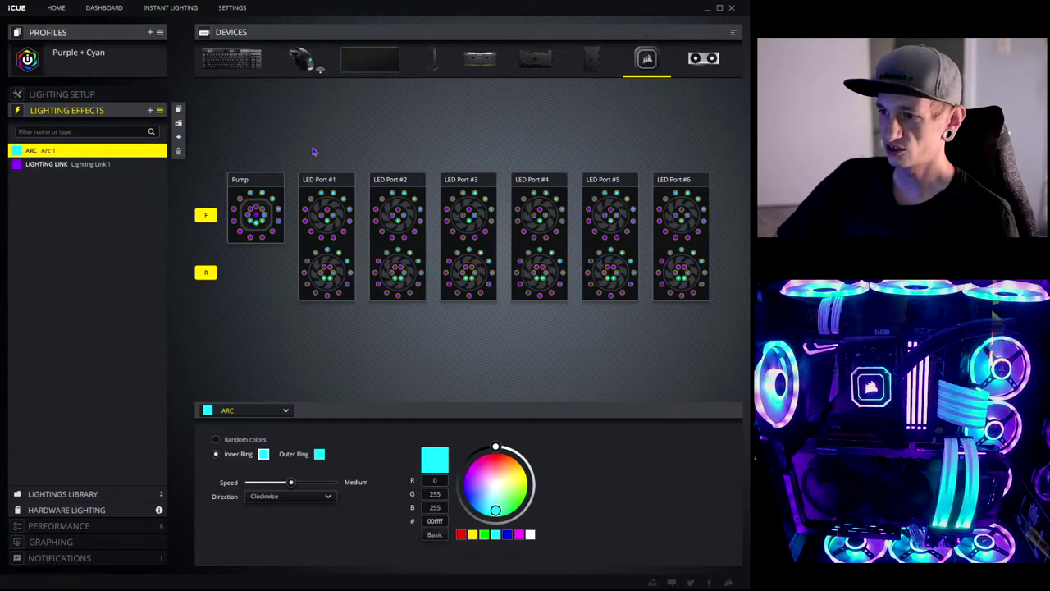
Step: Switch from the Lighting Node Core to the memory modules and show their lighting effects
left_click(588, 64)
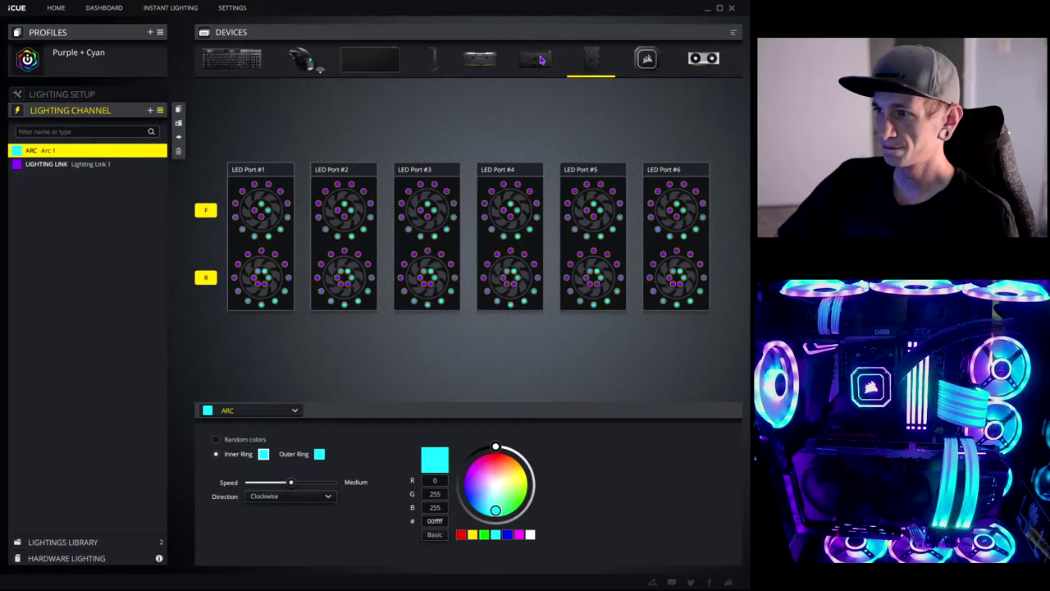
left_click(484, 61)
left_click(78, 110)
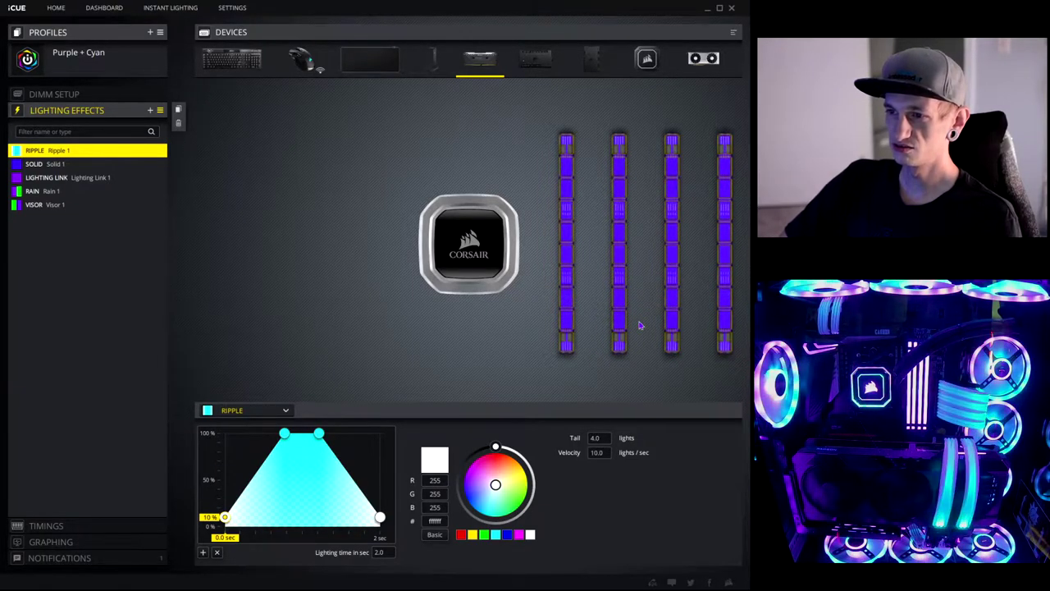
Step: Drag the Rain layer below Lighting Link so Ripple sits at the top
left_click(65, 191)
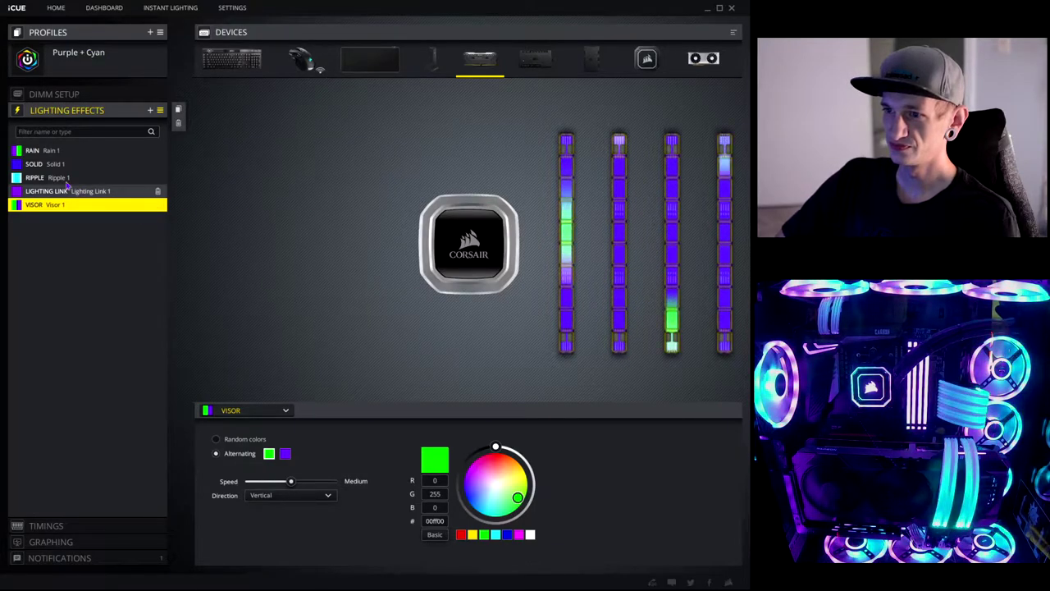
mouse_move(38, 152)
left_mouse_down()
mouse_move(39, 193)
mouse_move(39, 150)
left_mouse_up()
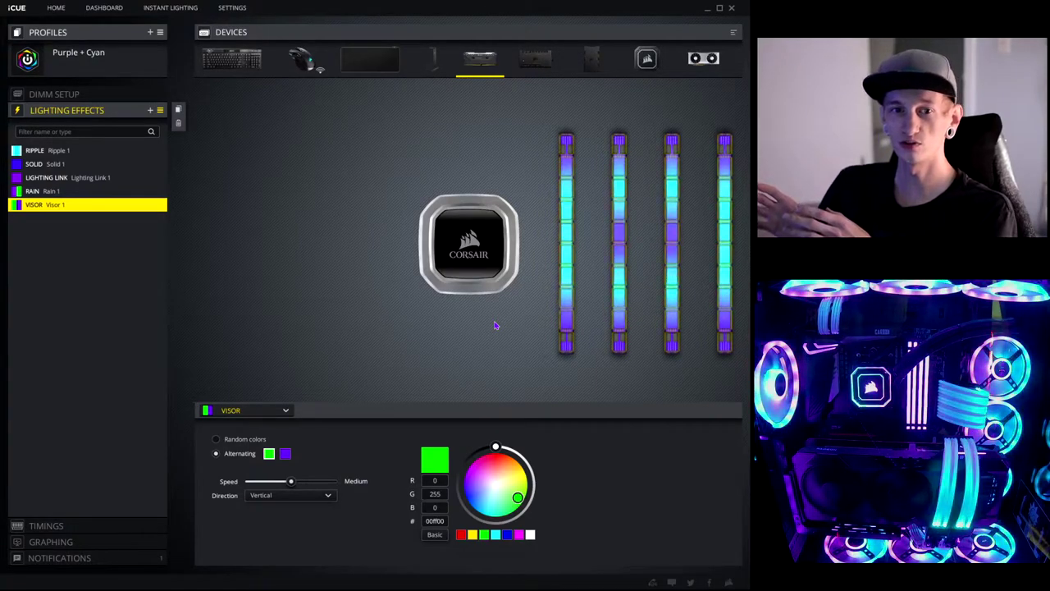
Step: View the Solid 1 layer's 4000ff purple at 100%, keeping its effect type as Solid
left_click(50, 167)
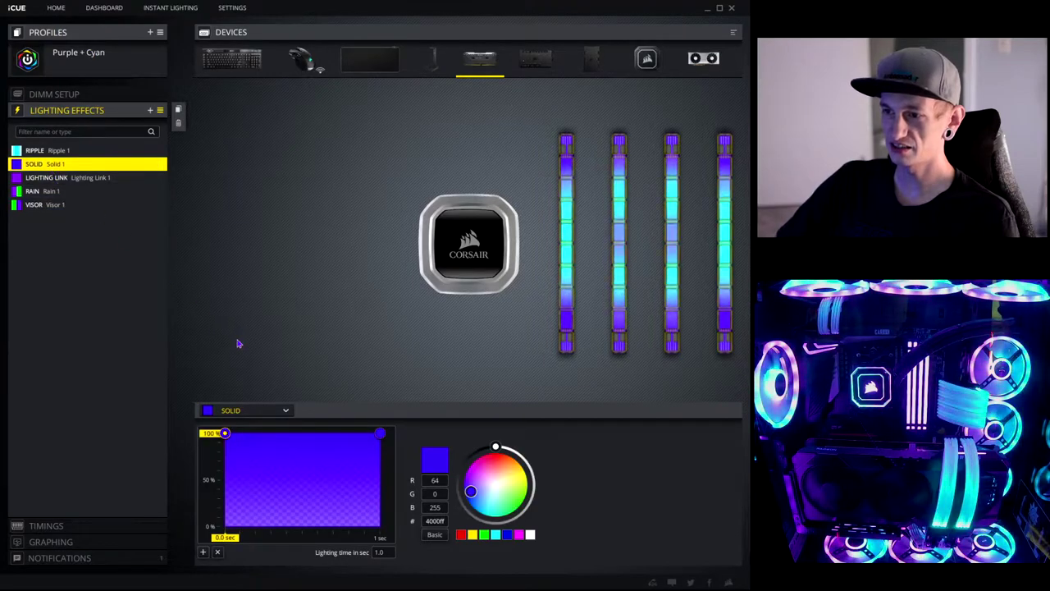
left_click(285, 412)
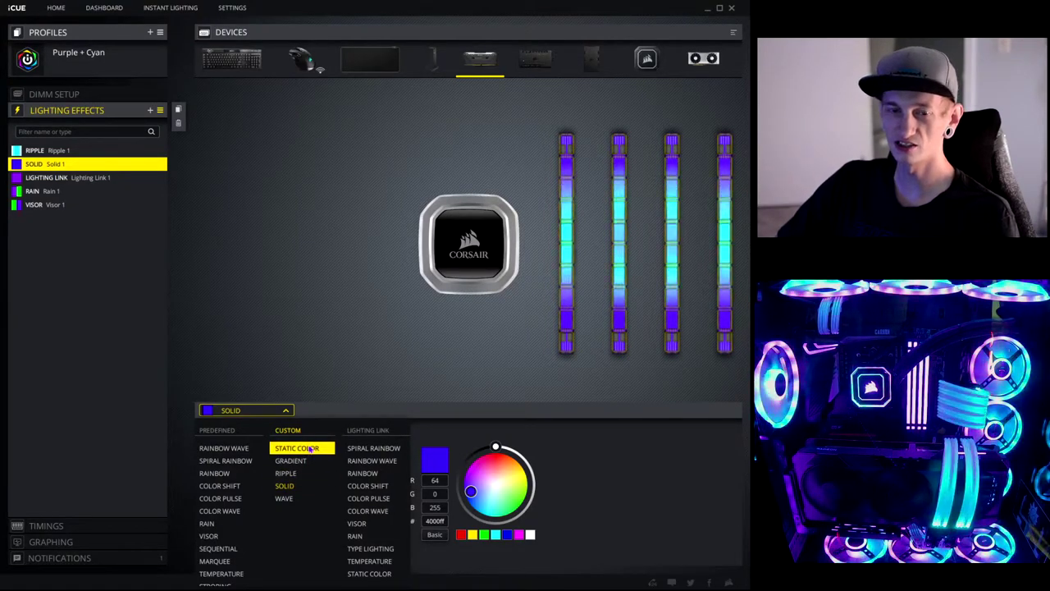
key("Escape")
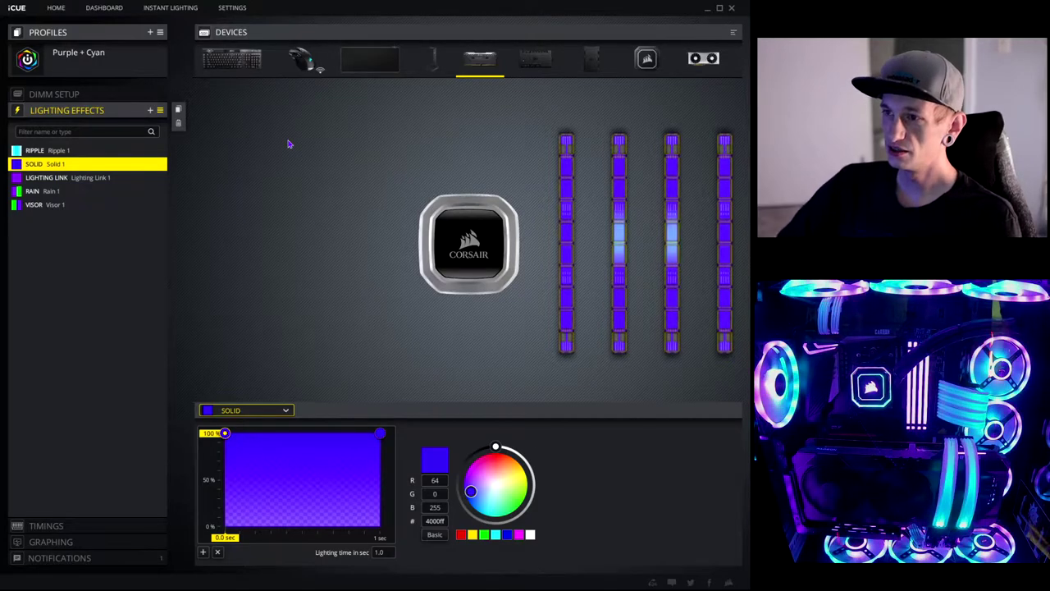
Step: Look through the ST100 stand, mousepad and mouse lighting, ending on the K100 keyboard's layers
left_click(433, 64)
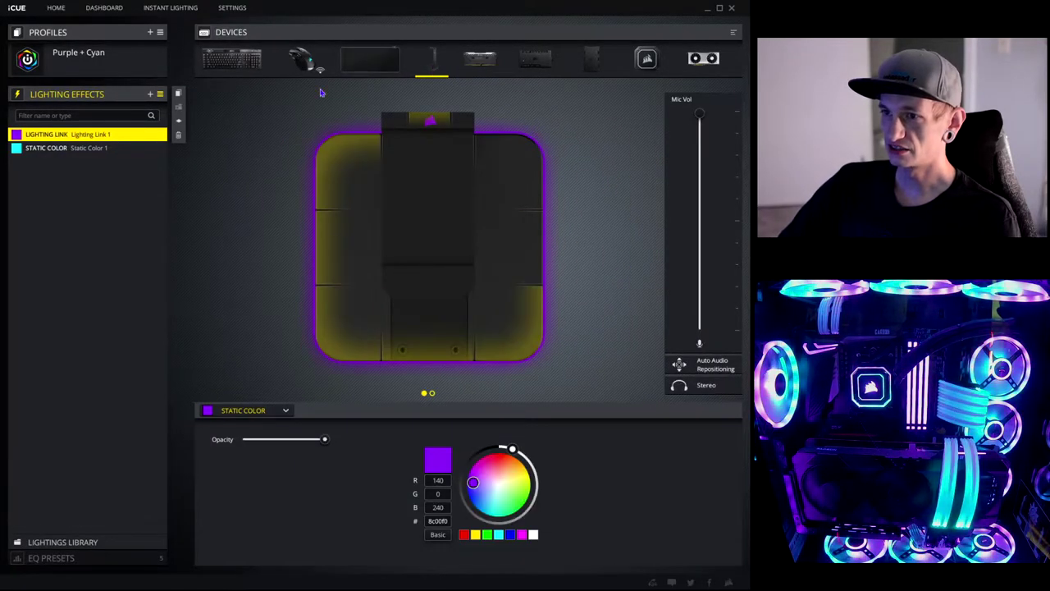
left_click(365, 61)
left_click(311, 64)
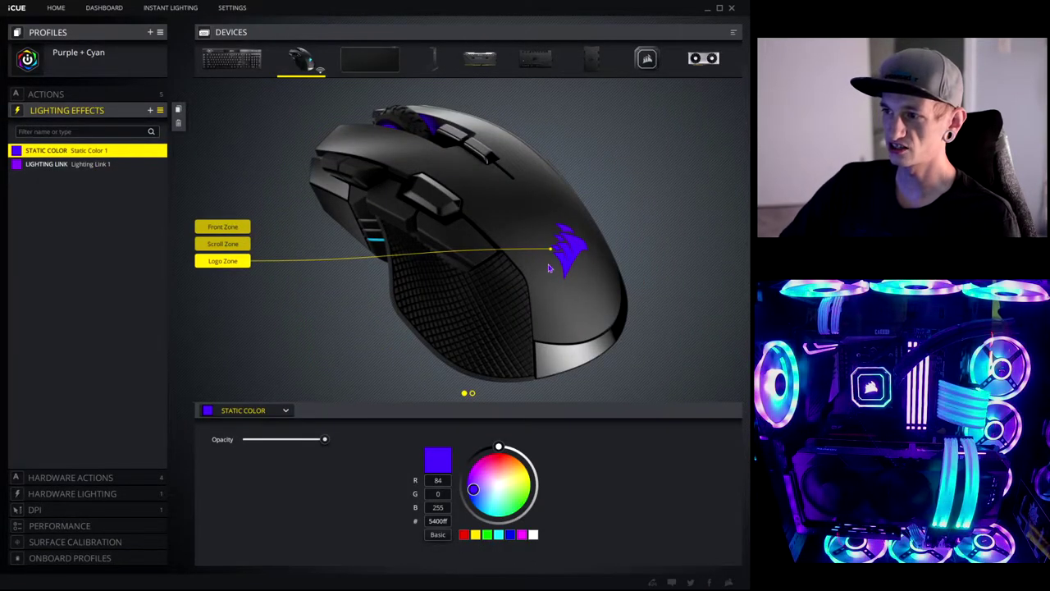
left_click(242, 67)
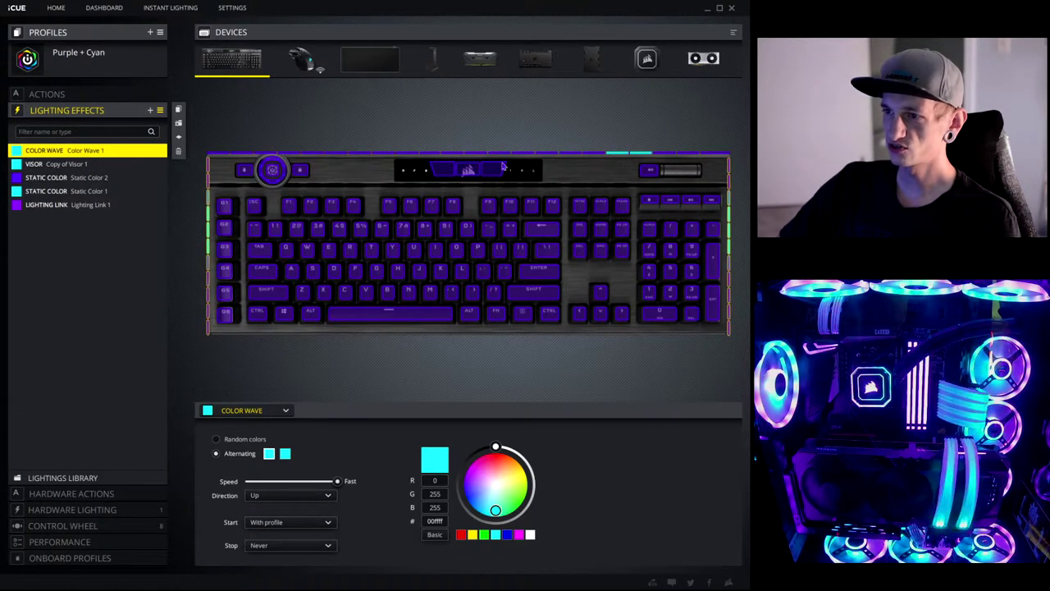
Step: Glance at the keyboard's Visor and Color Wave layers, then add a new layer to the H150i cooler
left_click(78, 167)
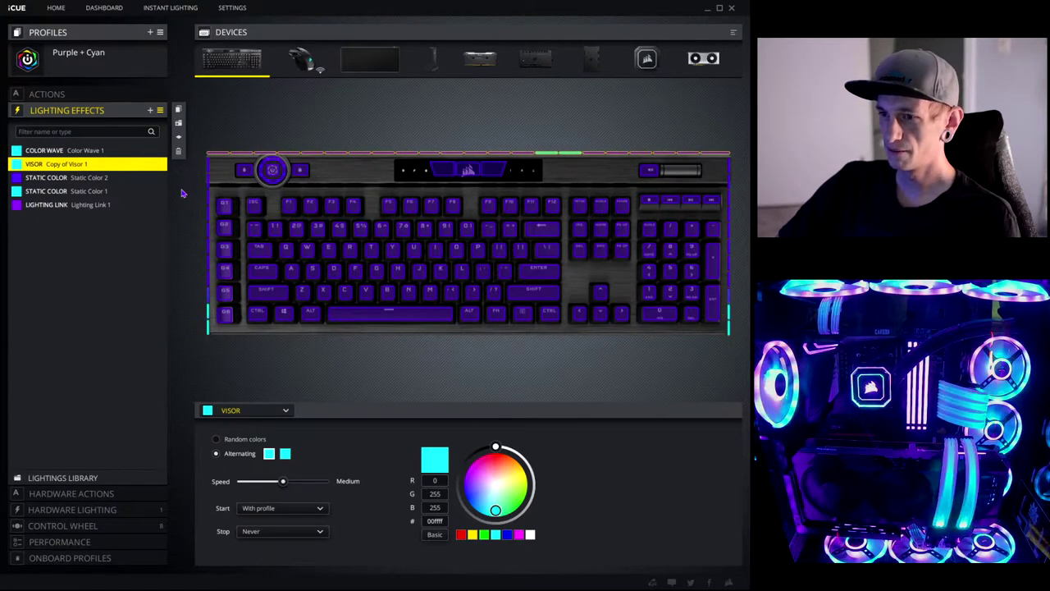
left_click(134, 152)
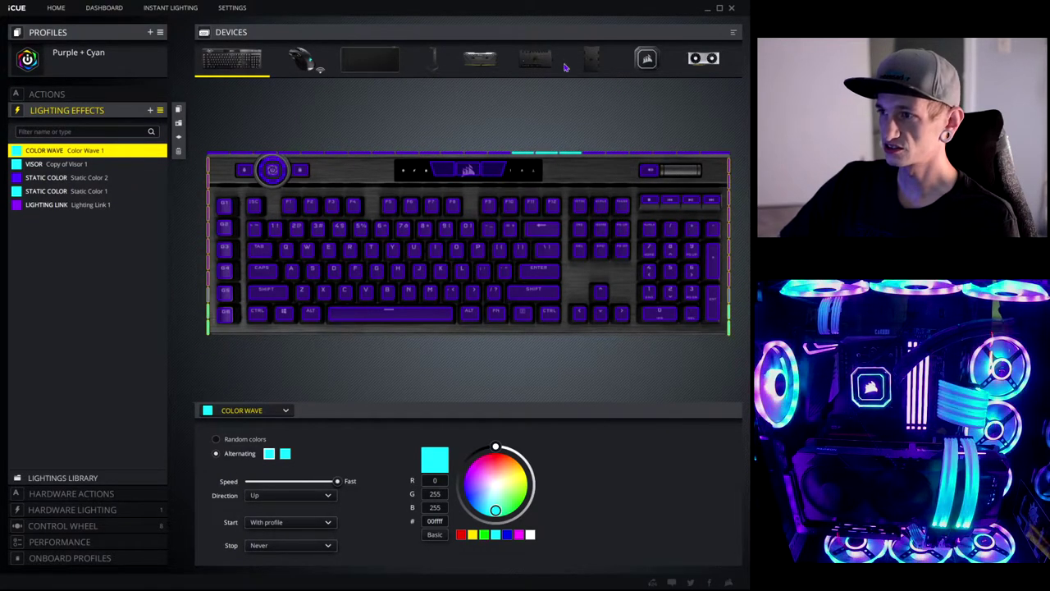
left_click(631, 73)
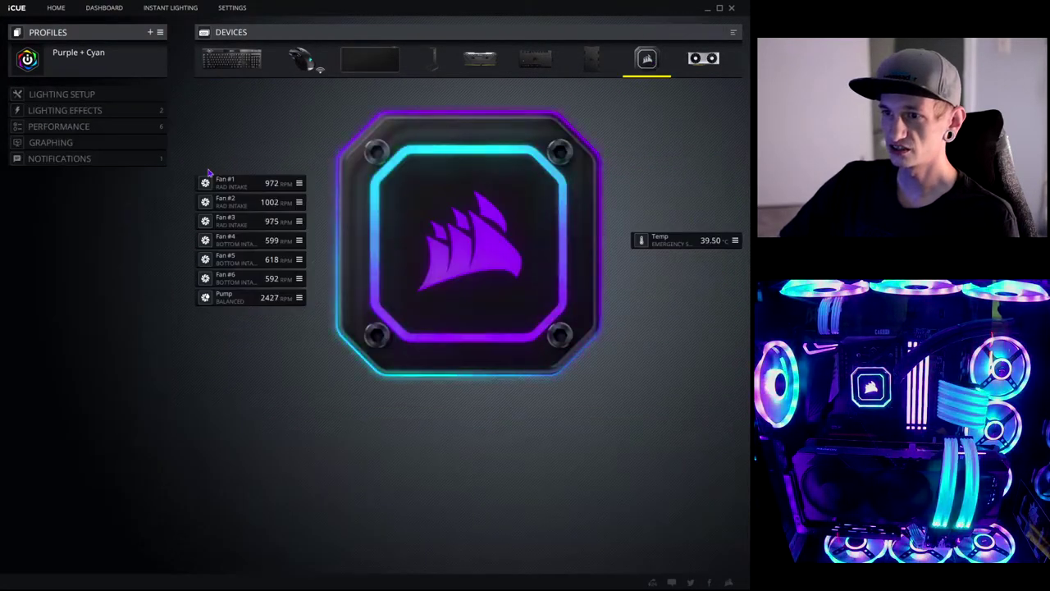
left_click(83, 116)
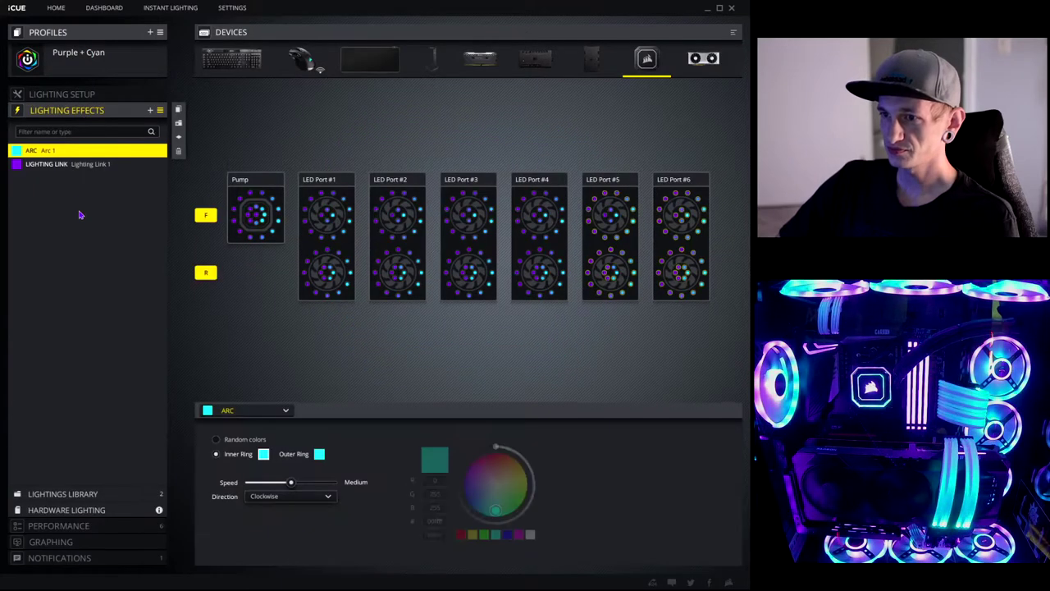
left_click(150, 112)
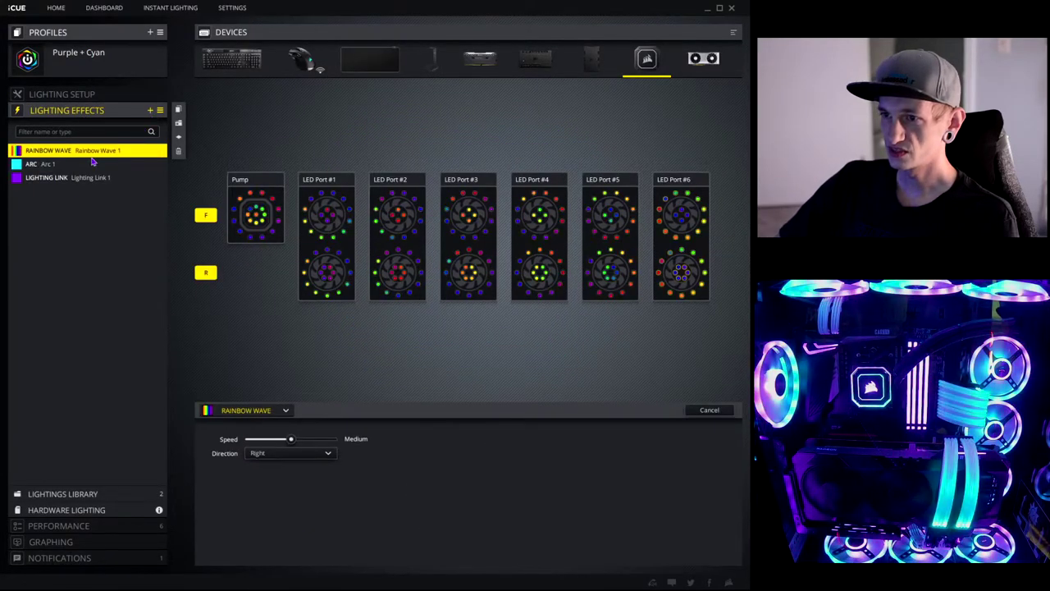
Step: Change the new layer to a custom Wave with a red ff000d to green gradient
left_click(279, 410)
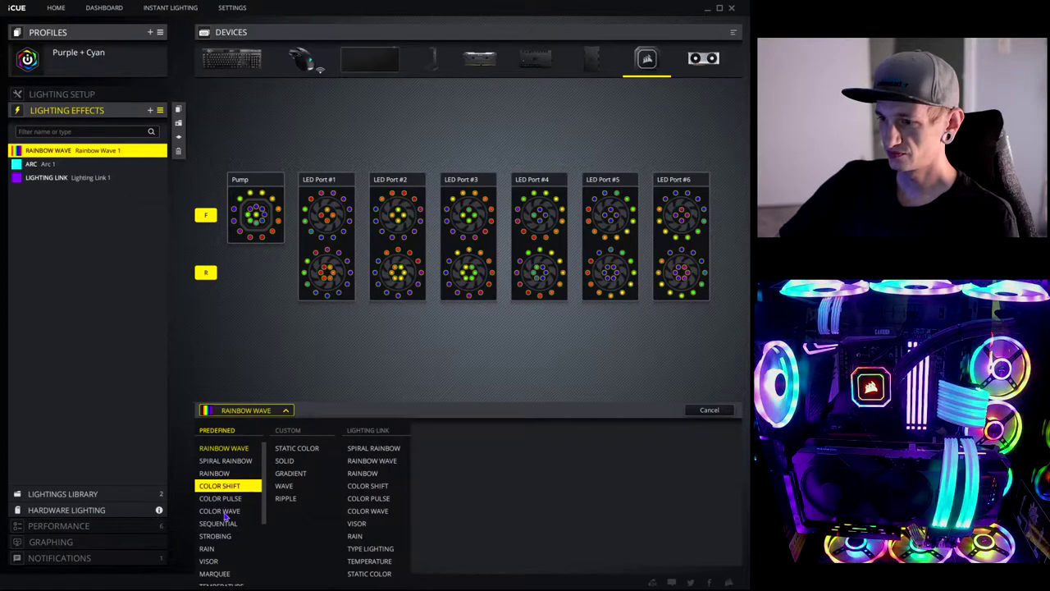
left_click(284, 486)
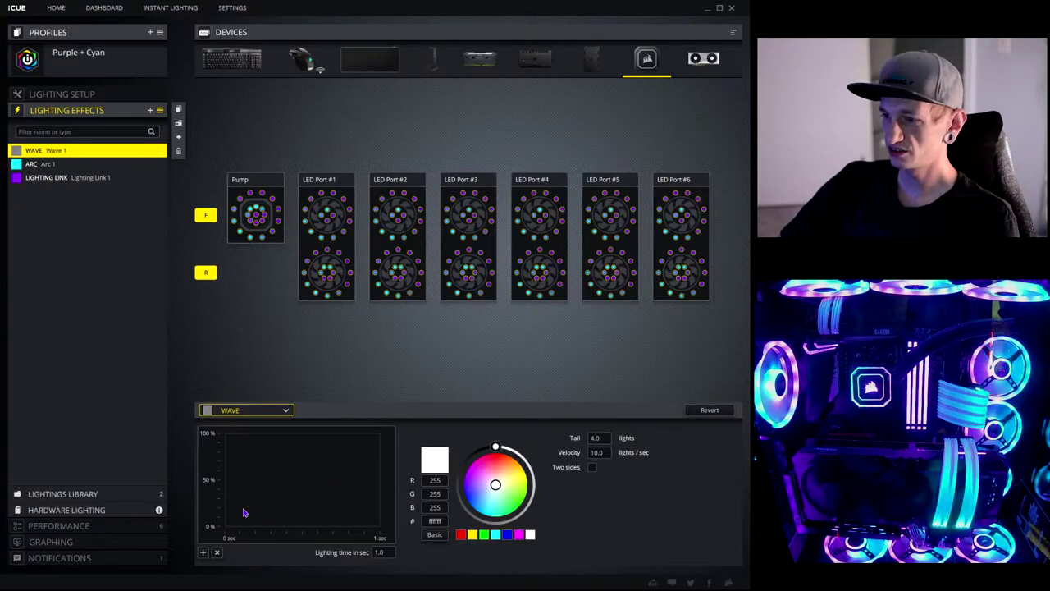
left_click(204, 553)
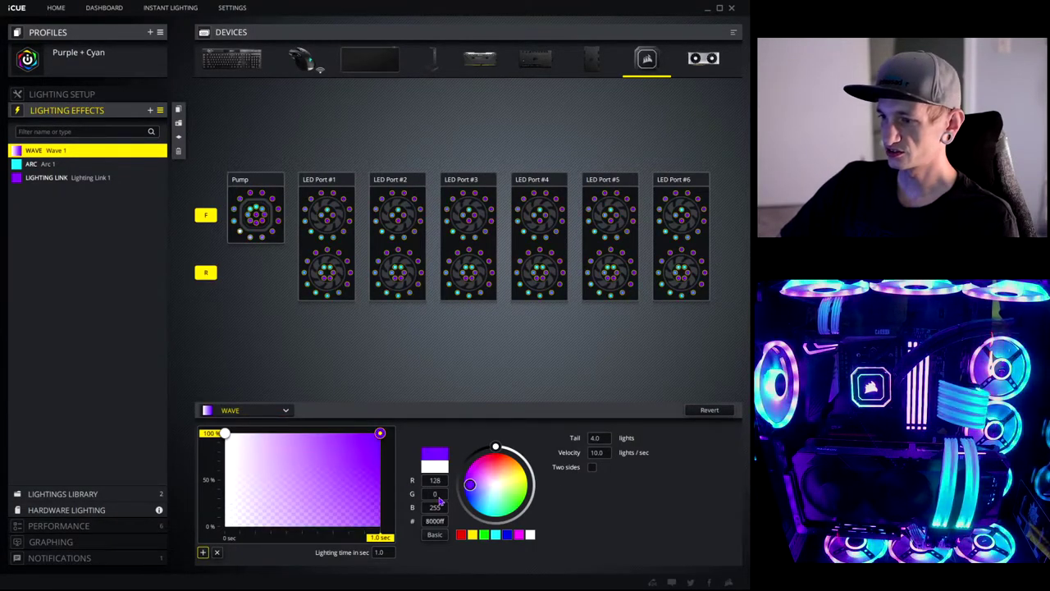
left_click(516, 499)
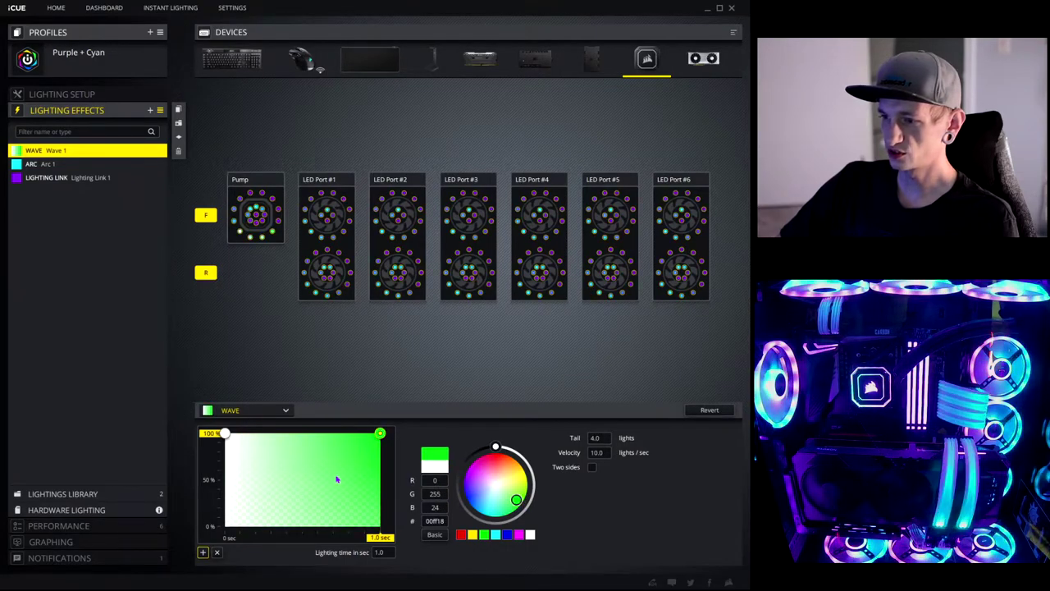
left_click(226, 434)
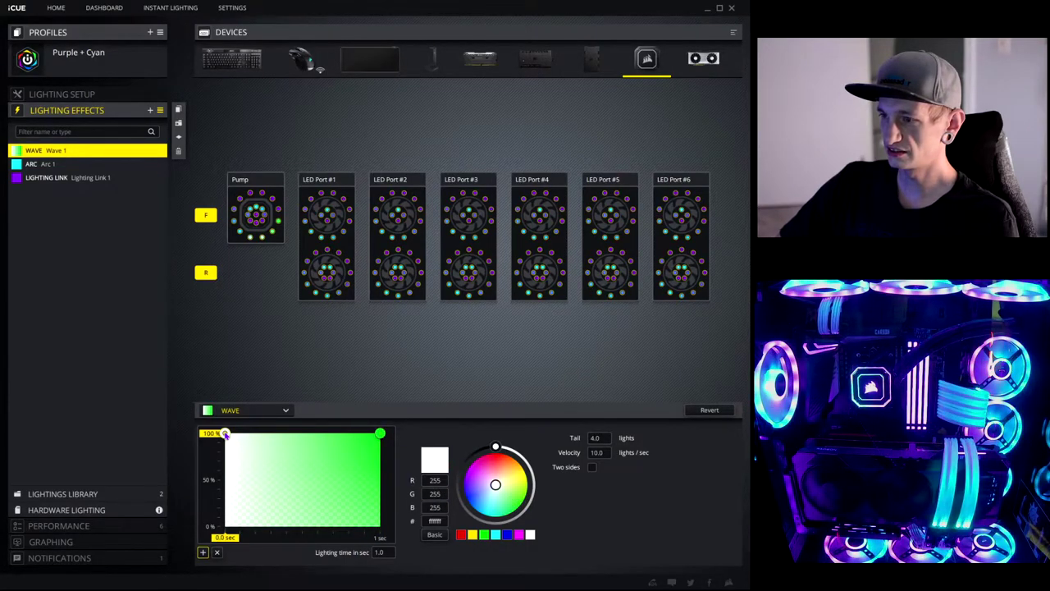
left_click(496, 461)
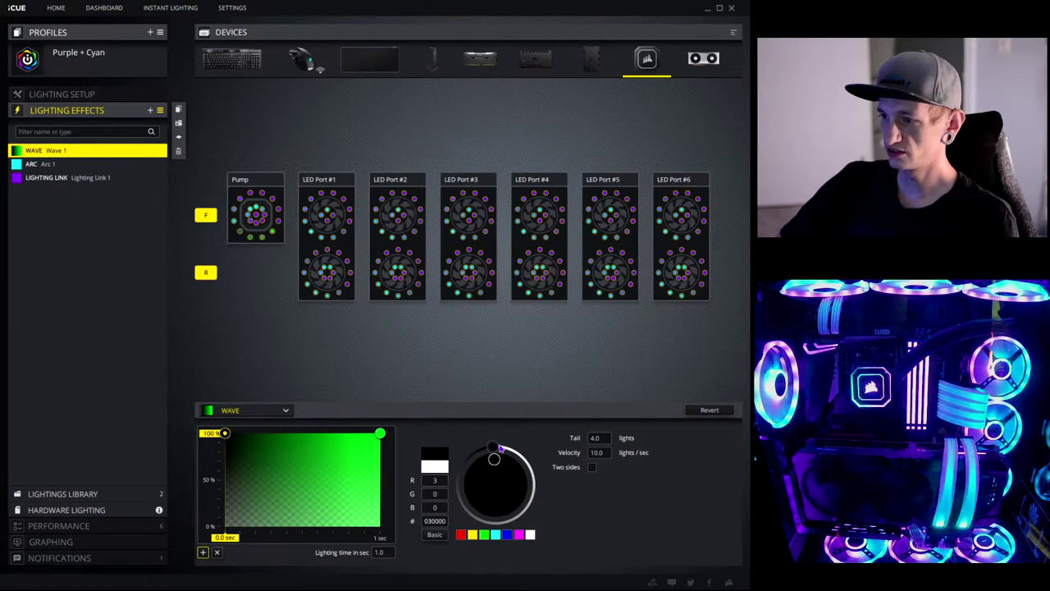
left_click(498, 447)
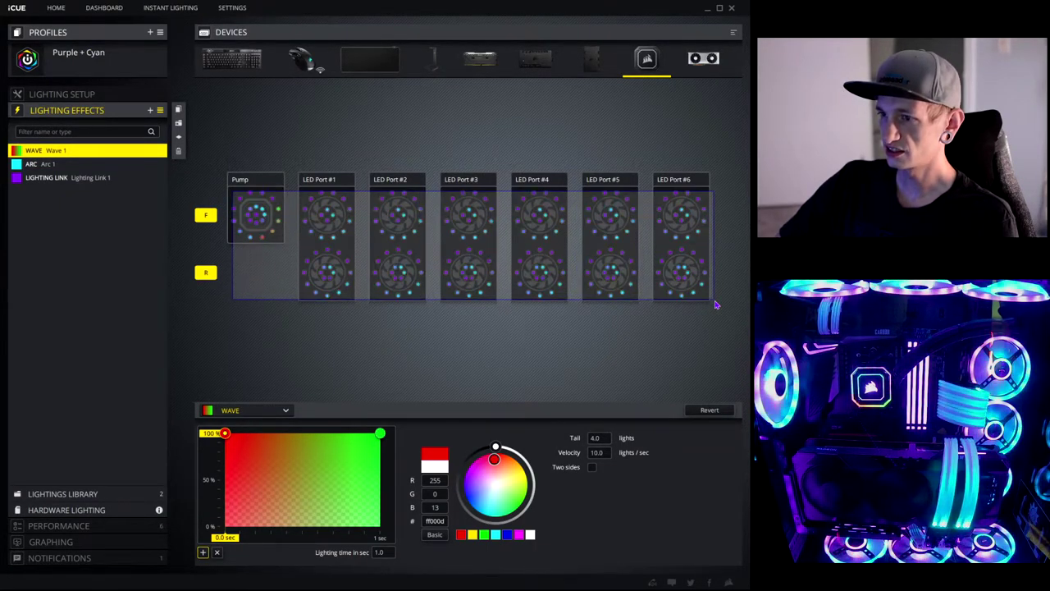
Step: Apply the Wave to the pump and LED Ports #1–#6 and set its velocity to 80
left_click_drag(715, 304, 717, 306)
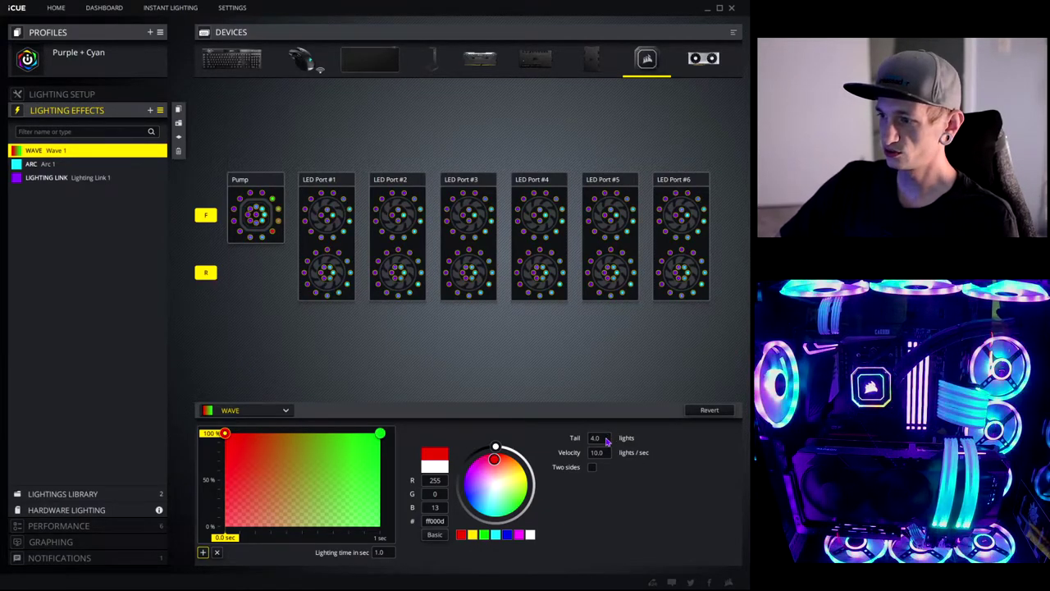
left_click(598, 456)
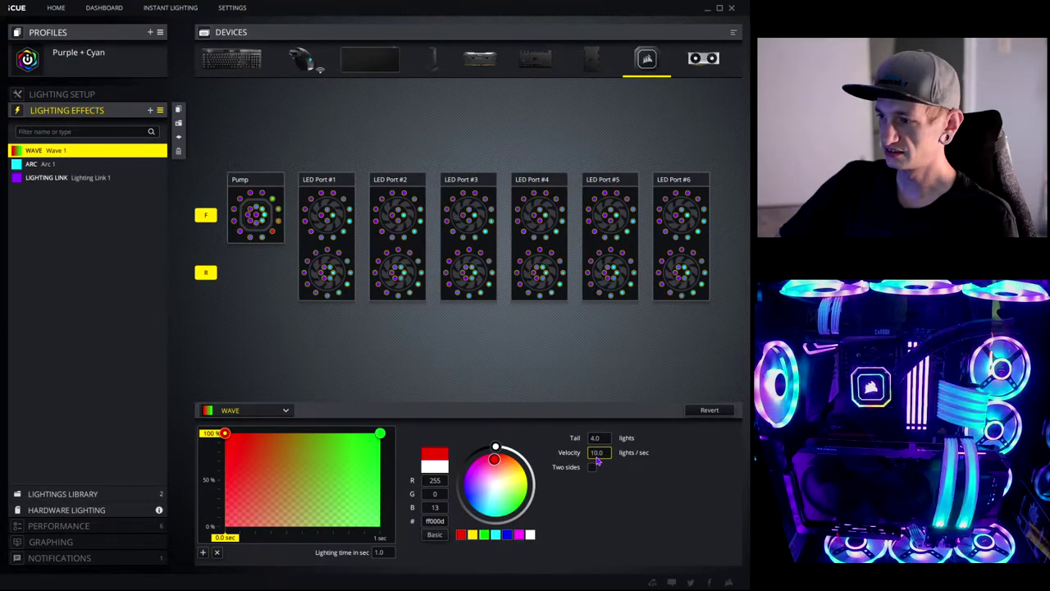
type("0.0")
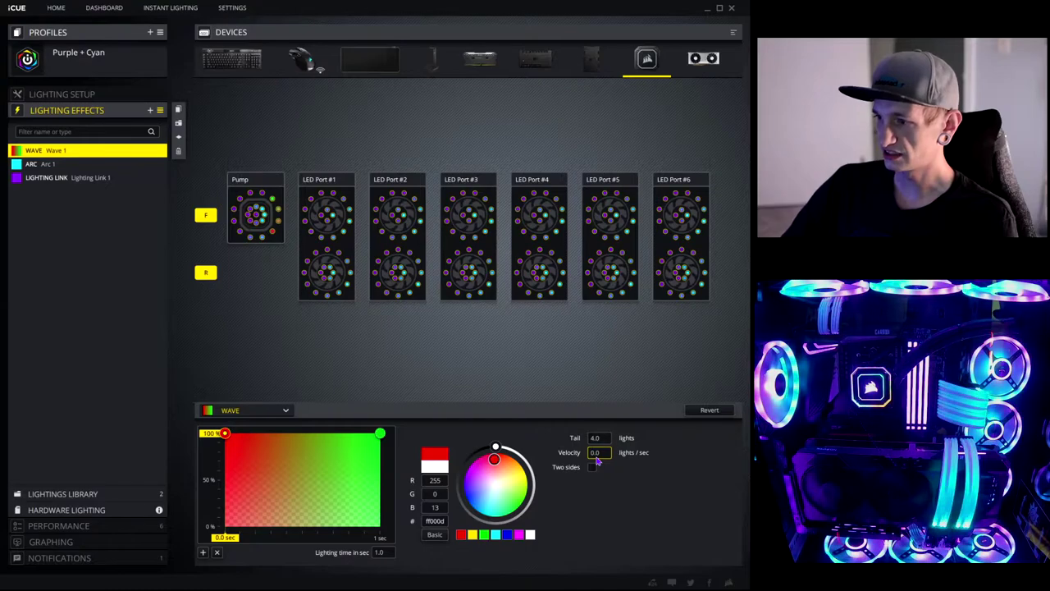
key("Return")
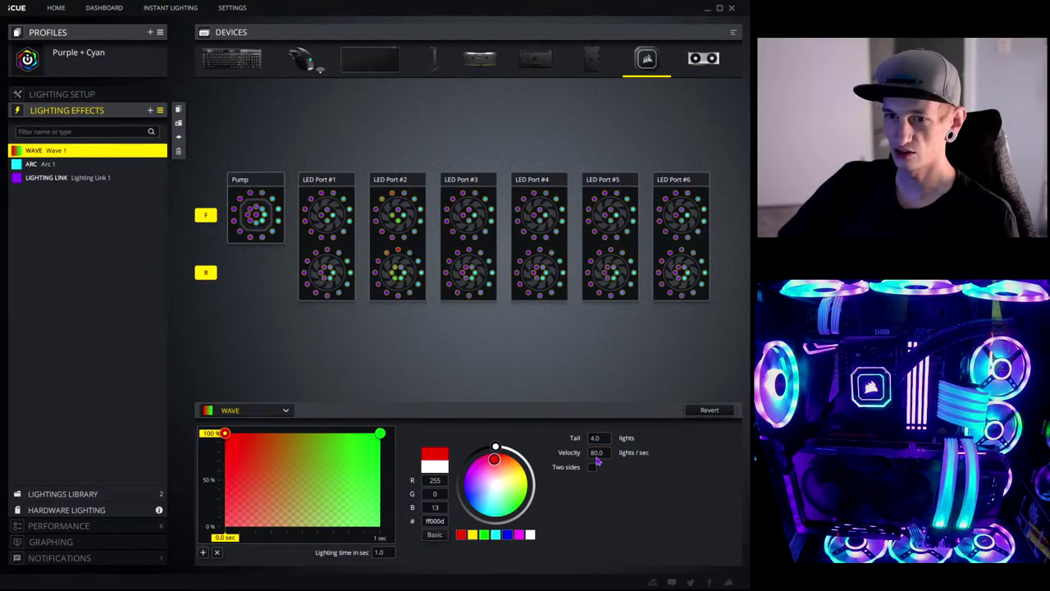
left_click(598, 456)
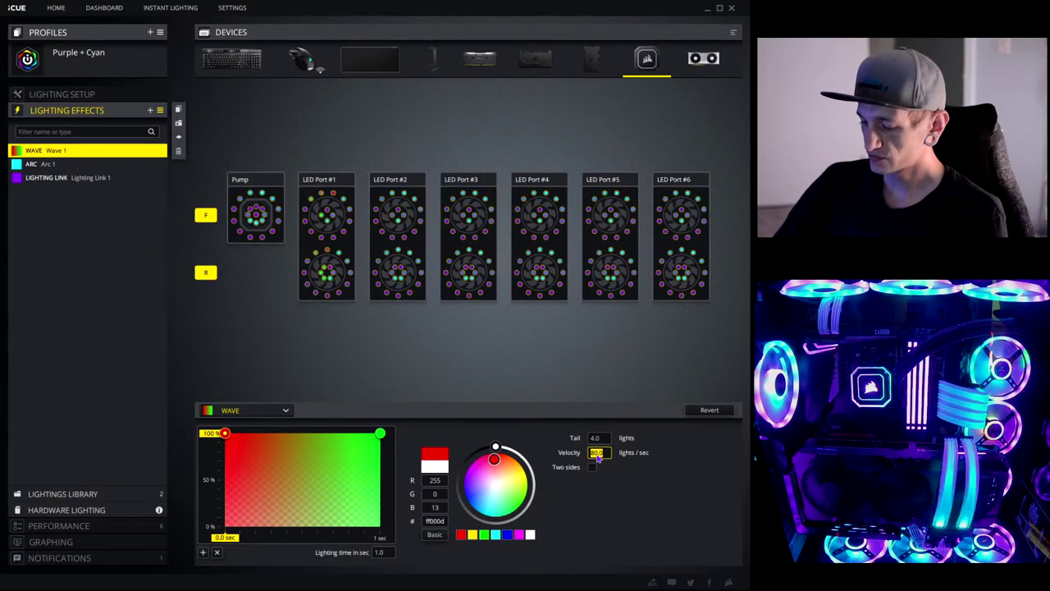
Step: Confirm a velocity of 30 and change the layer's effect type to Ripple
type("30")
key("Return")
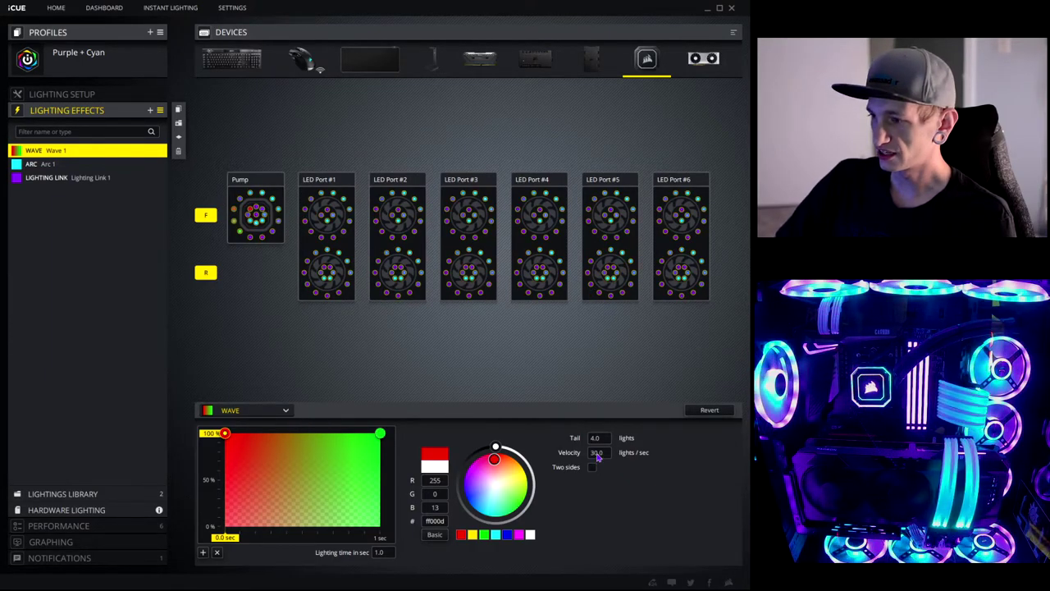
double_click(596, 453)
left_click(246, 410)
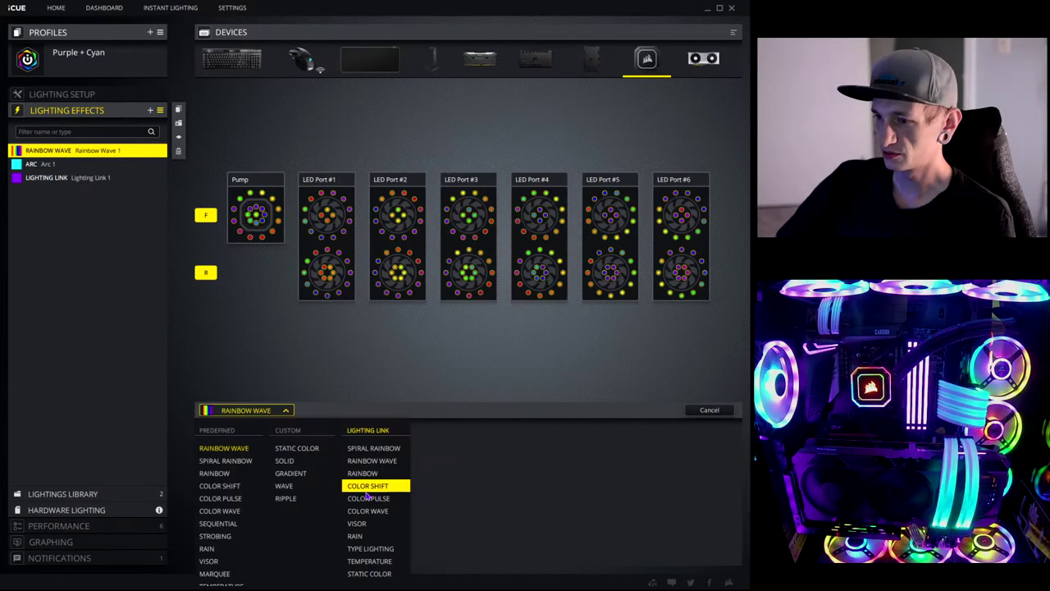
left_click(289, 498)
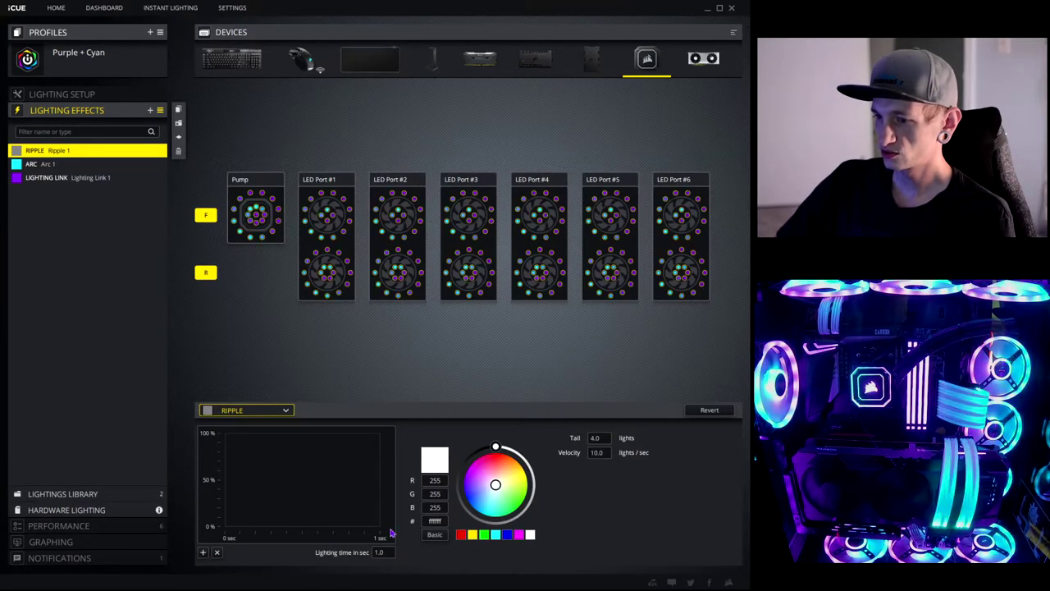
Step: Give Ripple a gradient from yellow f6ff00 at 0% to red ff0007 at 1.0 sec
left_click(203, 552)
left_click(511, 504)
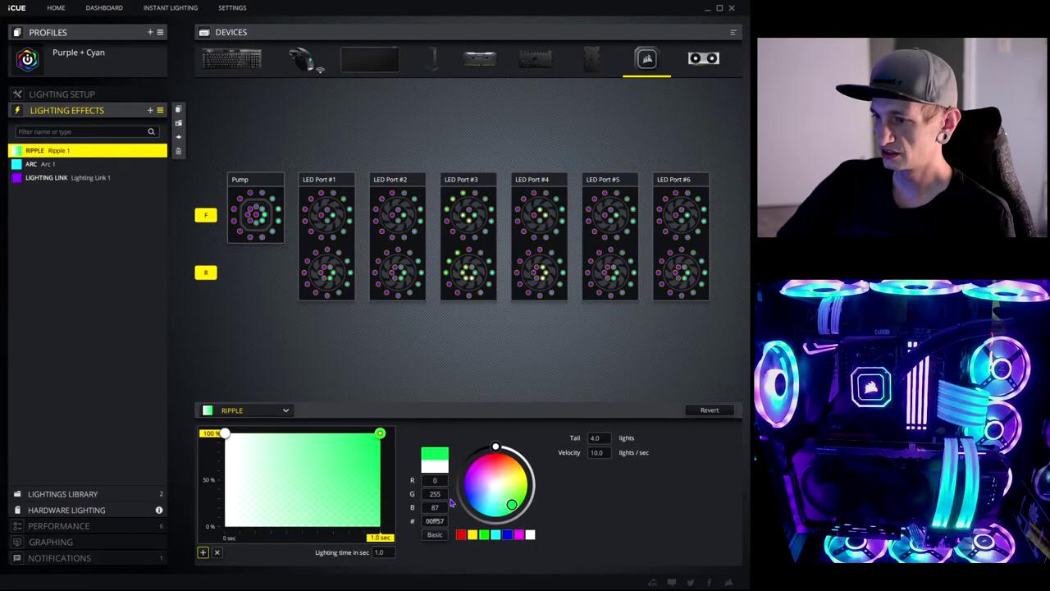
left_click(224, 433)
left_click(518, 474)
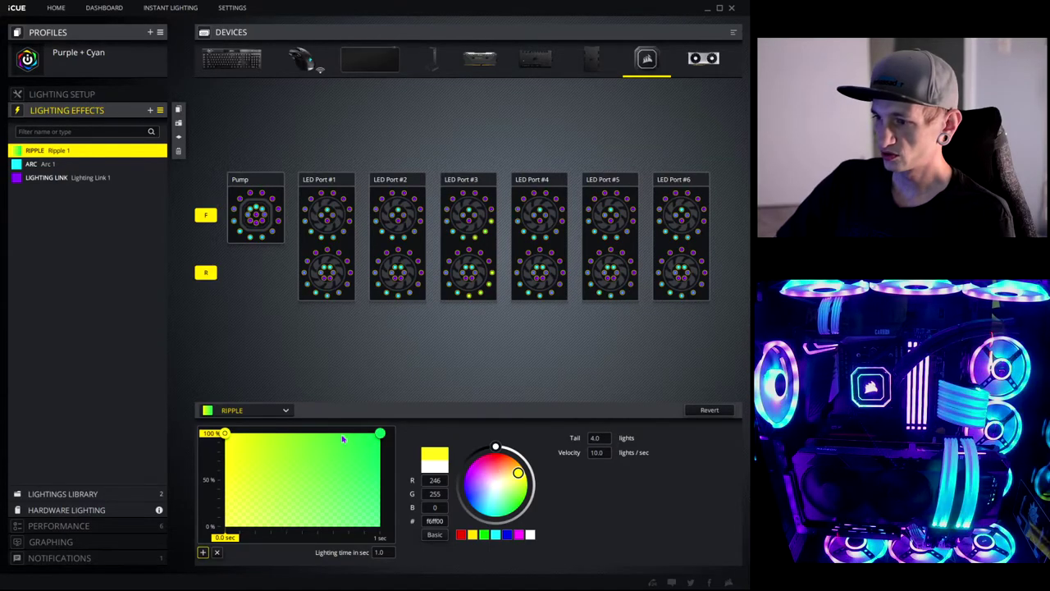
left_click(380, 433)
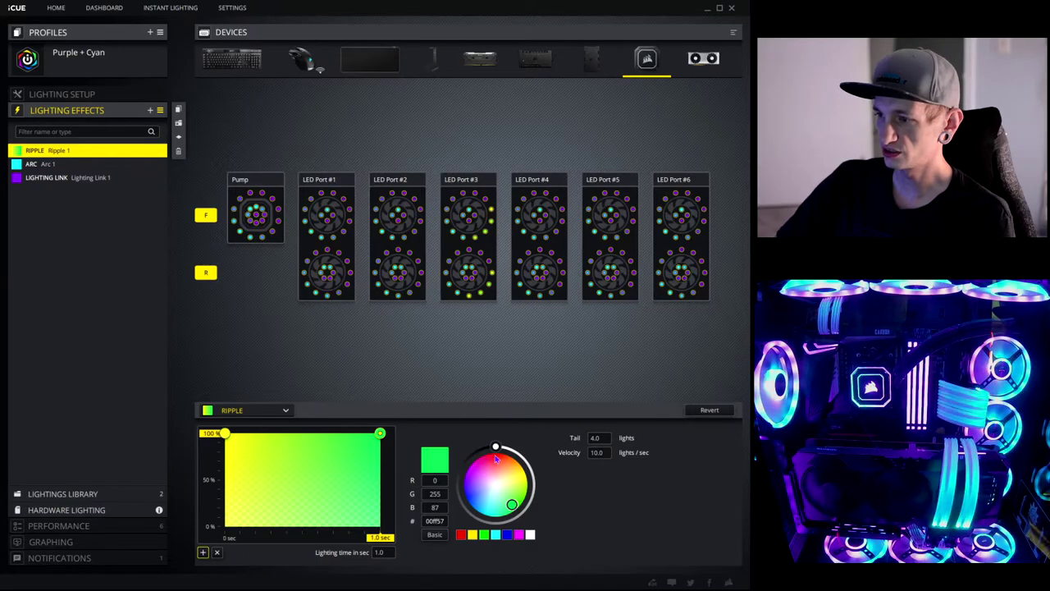
left_click(495, 459)
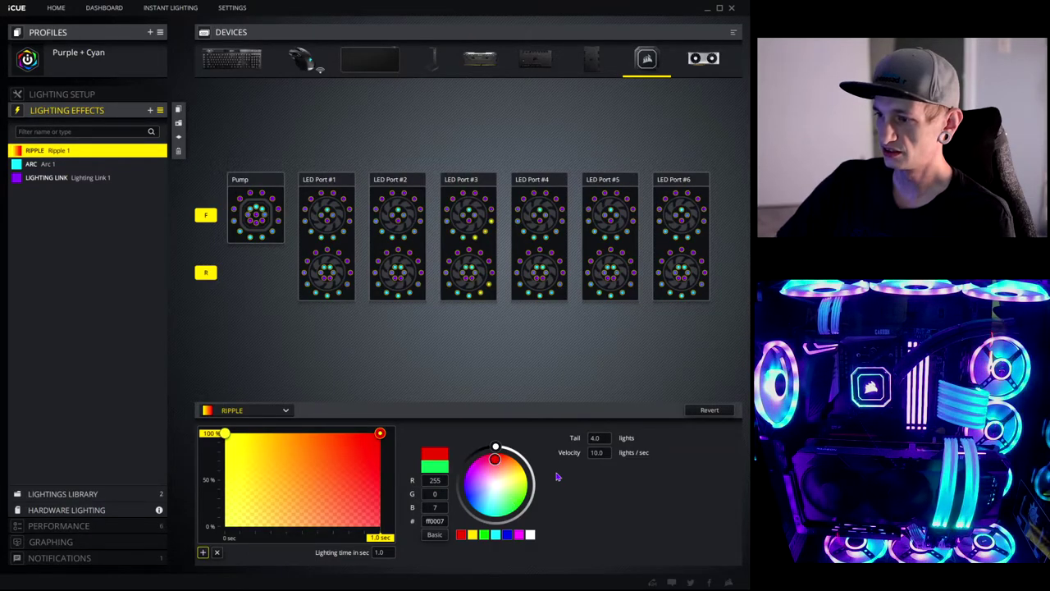
Step: Set Ripple 1's velocity to 30, then 80 lights/sec, and its tail to 10 lights
double_click(598, 452)
type("30")
key("Return")
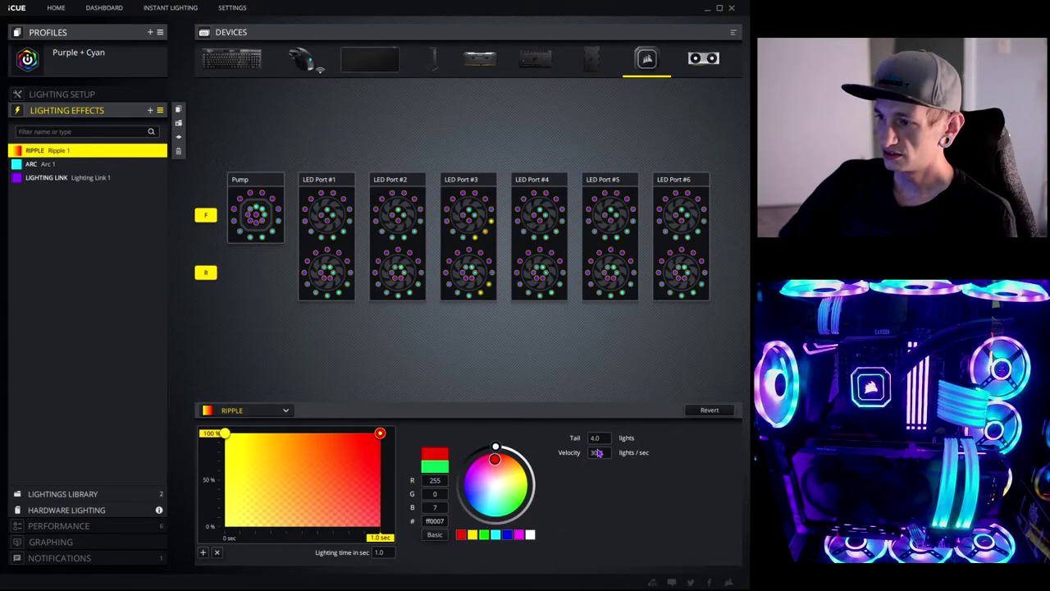
double_click(600, 456)
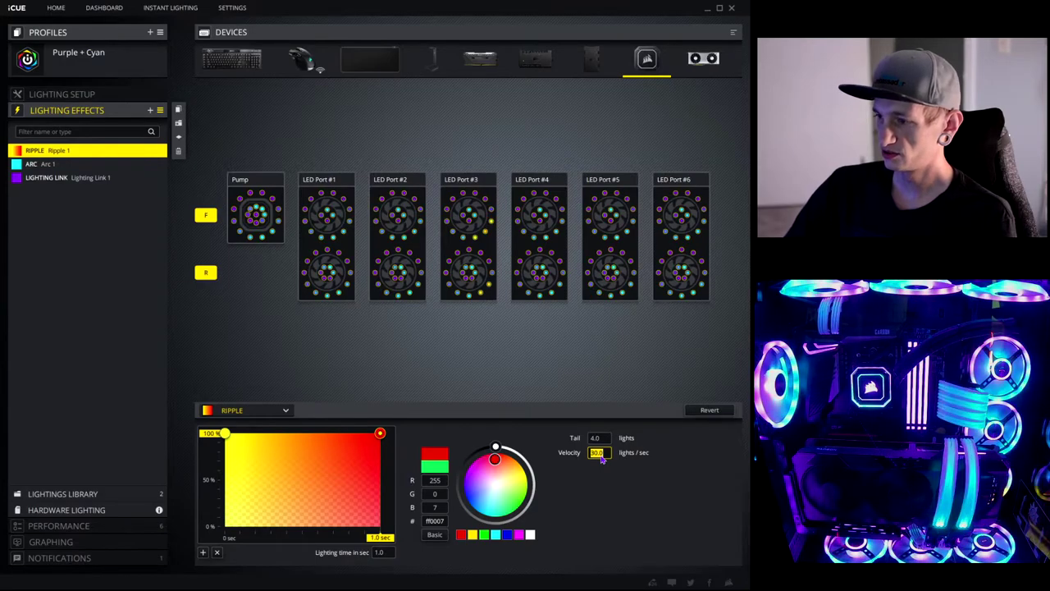
type("80")
key("Return")
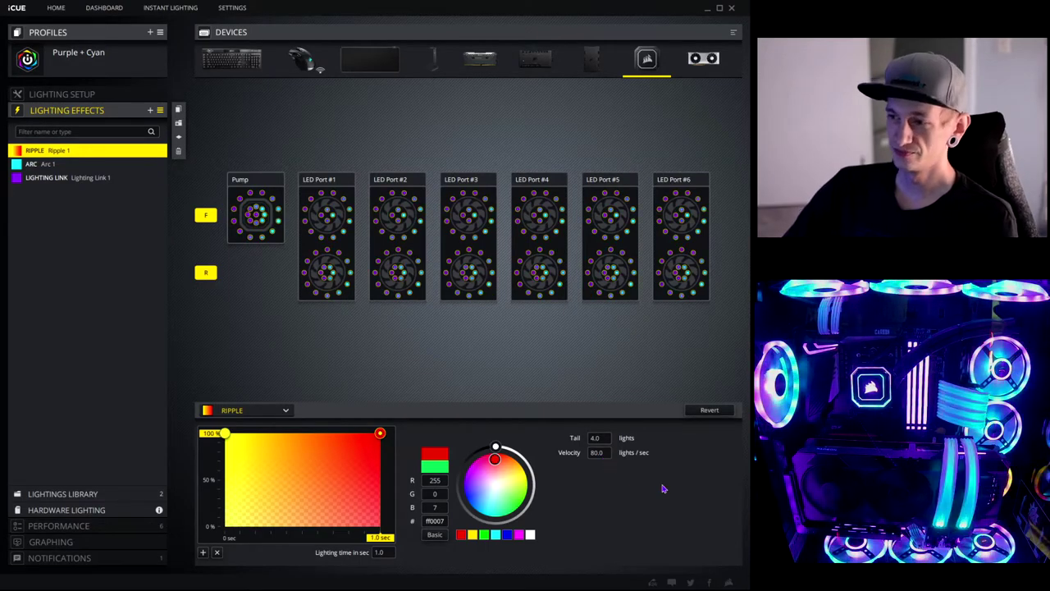
left_click(599, 440)
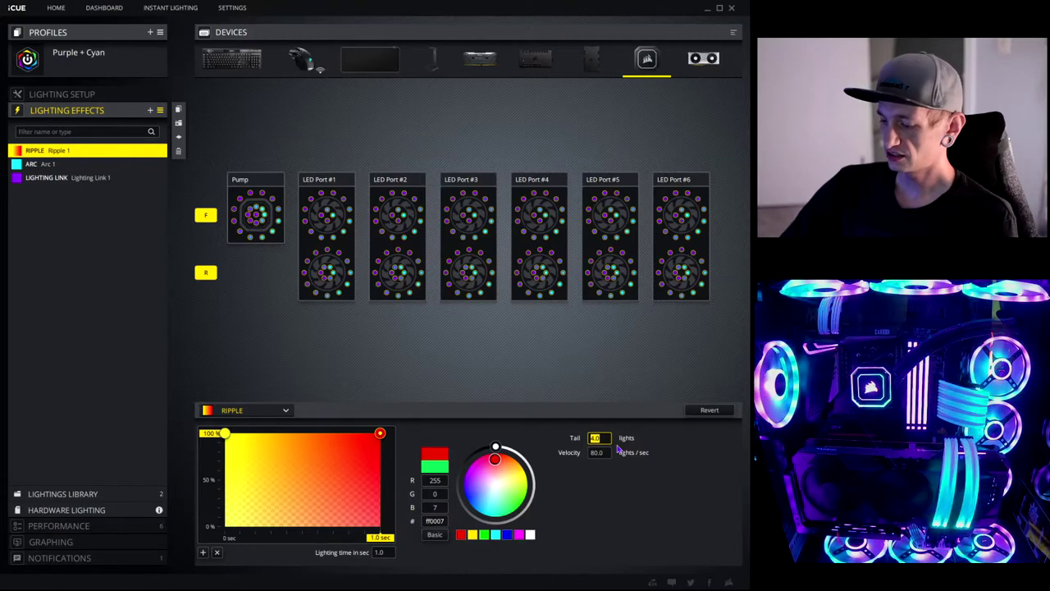
type("10")
key("Return")
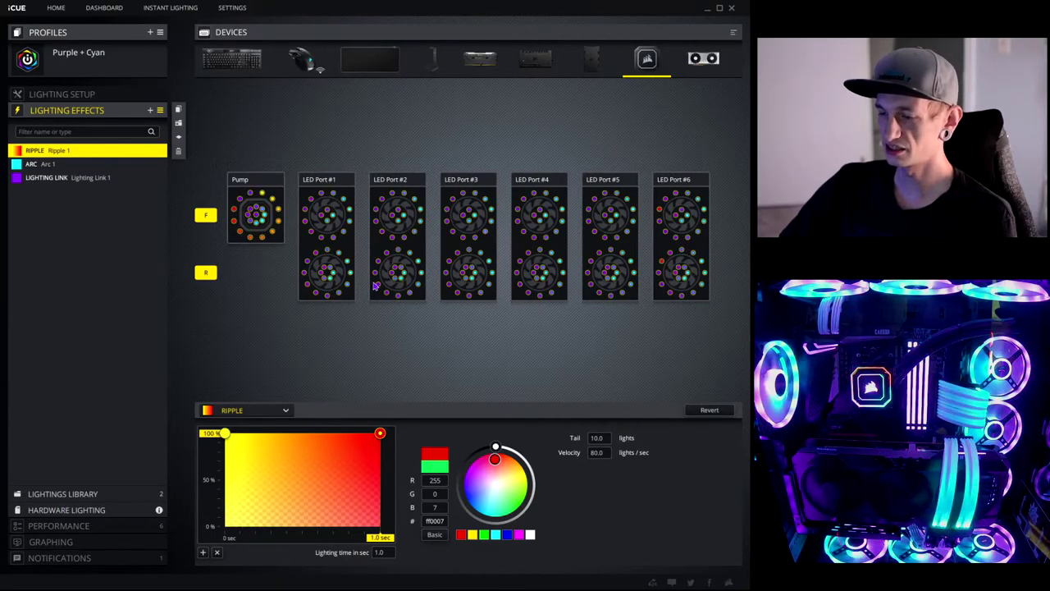
Step: Delete Ripple 1 from the cooler's lighting effects, keeping Arc 1 and Lighting Link
left_click(600, 455)
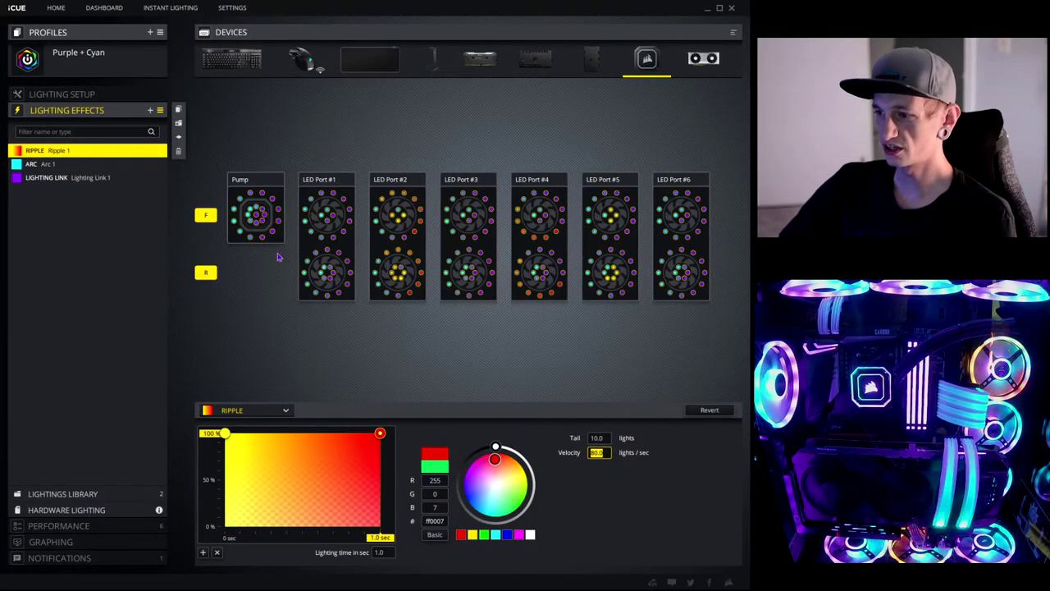
left_click(161, 155)
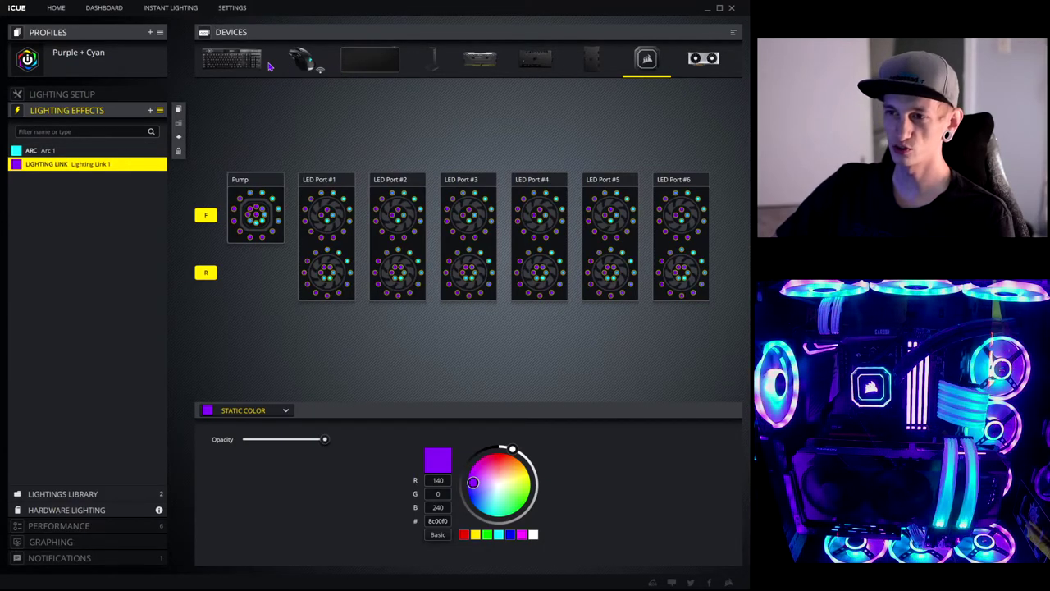
Step: Keep Arc 1 as ARC and make its inner ring orange ffb100, trying red, white and yellow first
left_click(48, 153)
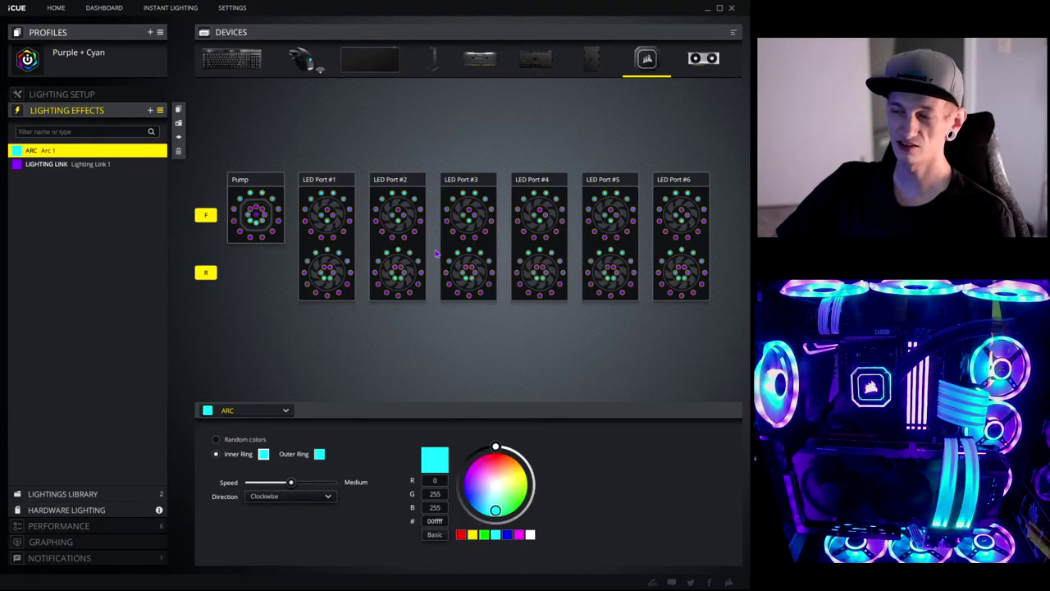
left_click(252, 411)
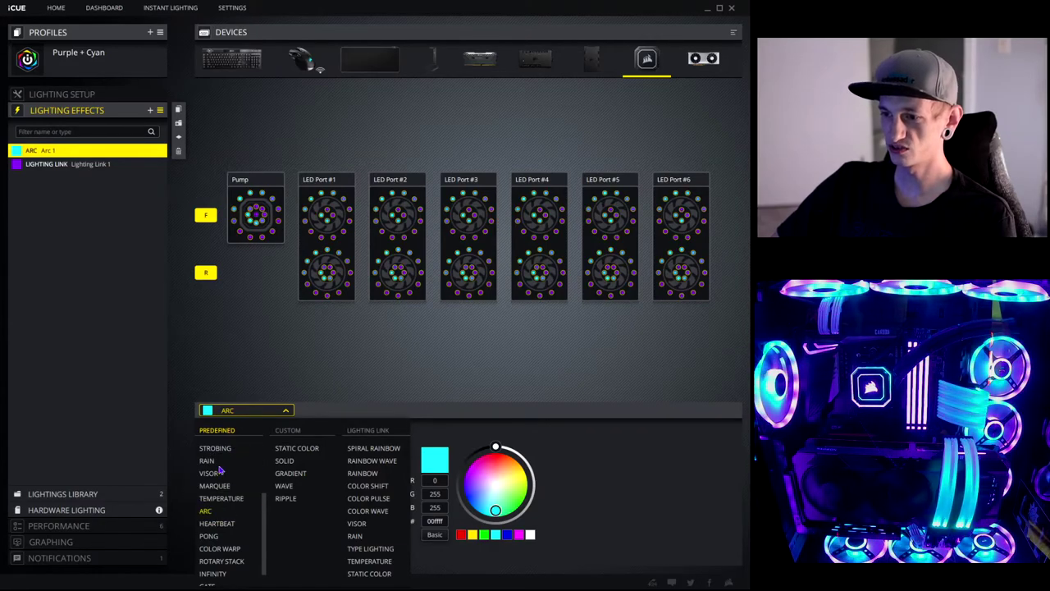
left_click(217, 510)
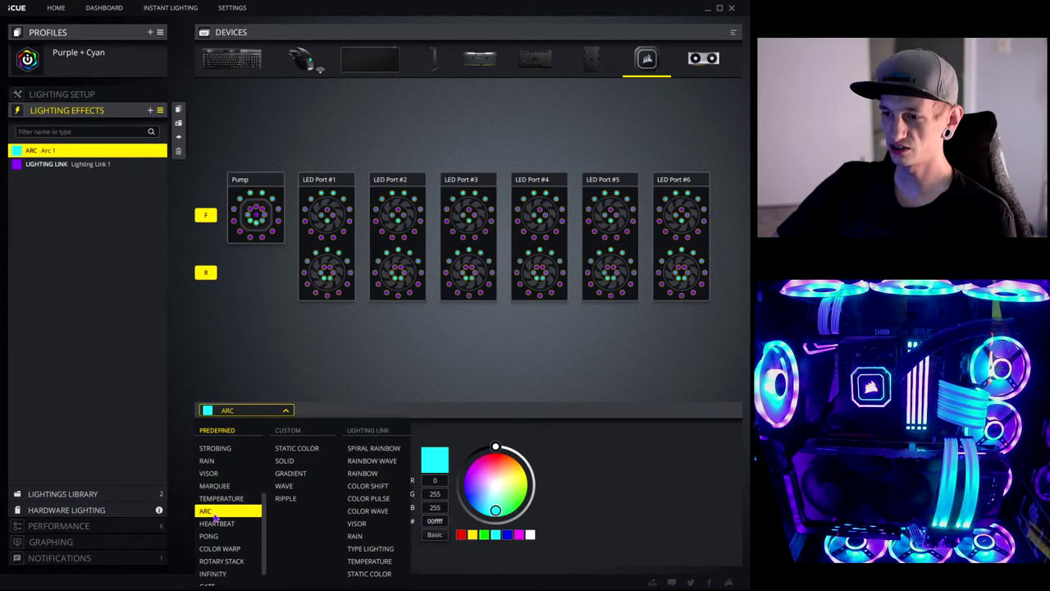
left_click(280, 409)
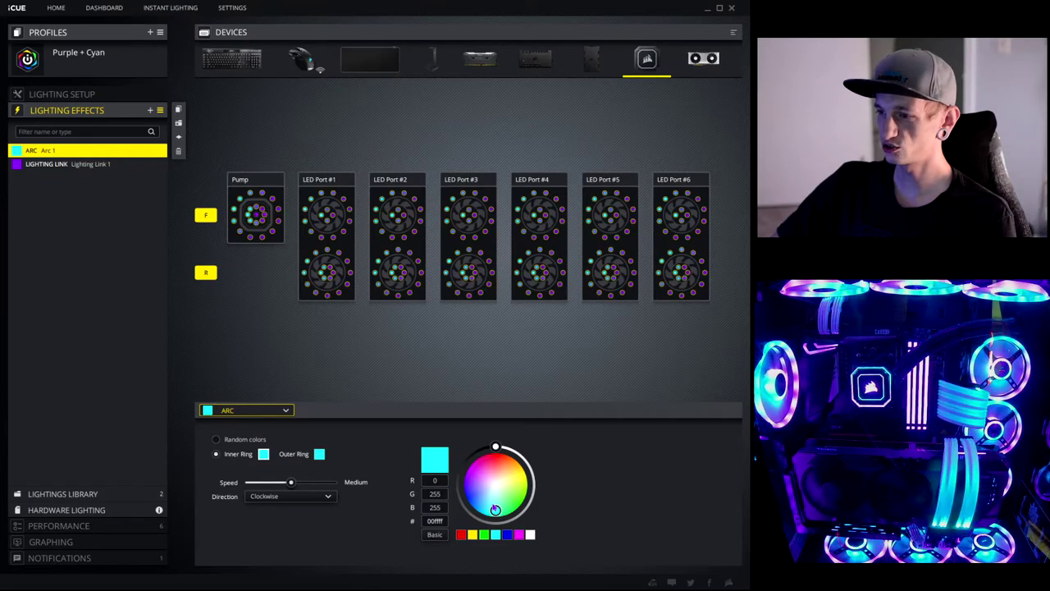
left_click(492, 460)
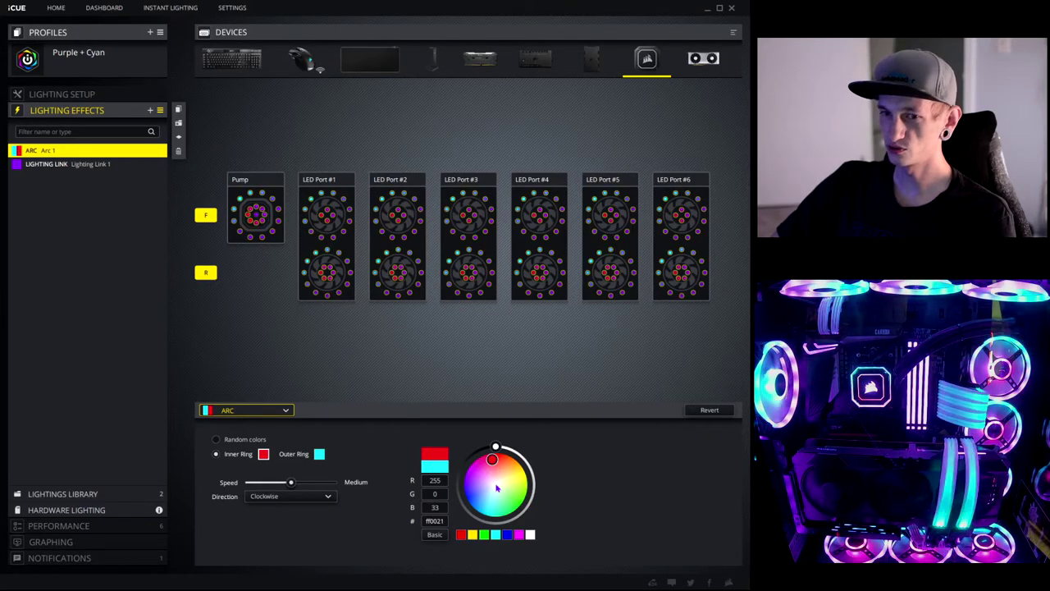
left_click(495, 485)
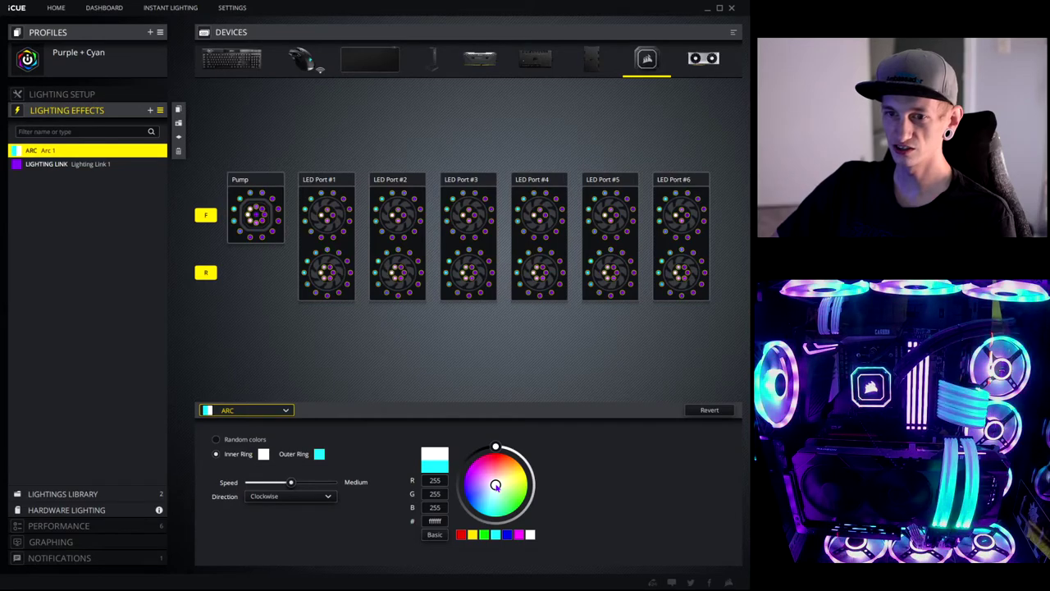
left_click(519, 475)
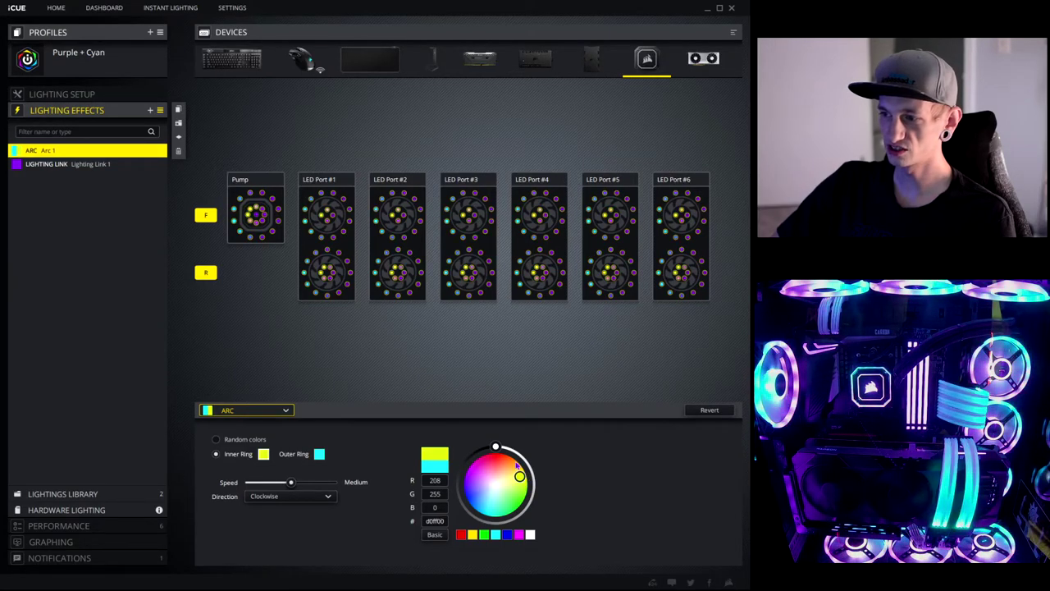
left_click(512, 465)
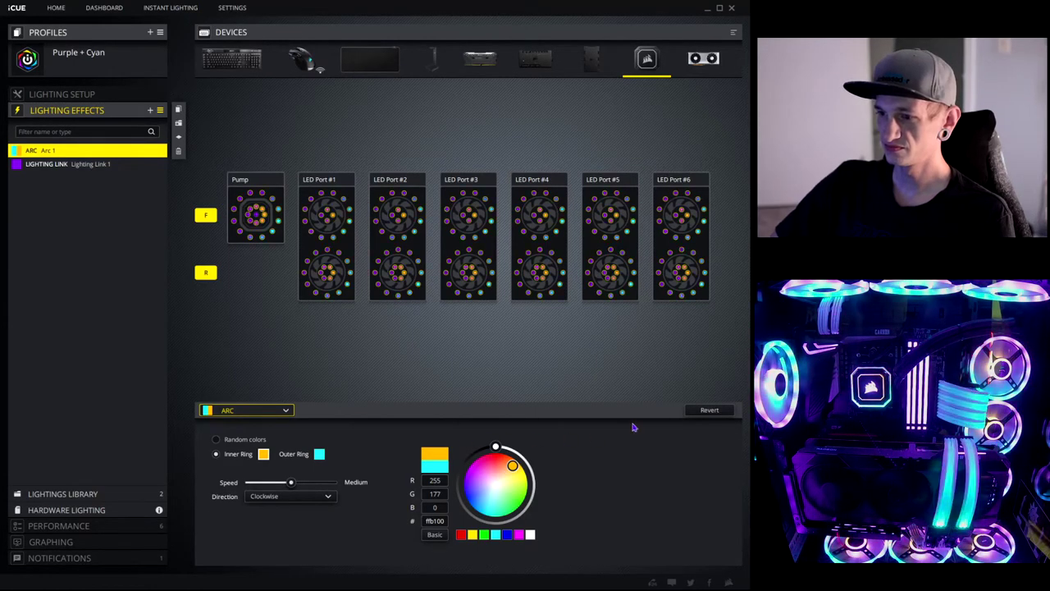
Step: Revert Arc 1's inner ring to cyan 00ffff and show the Lighting Node Core's six fan ports
left_click(709, 412)
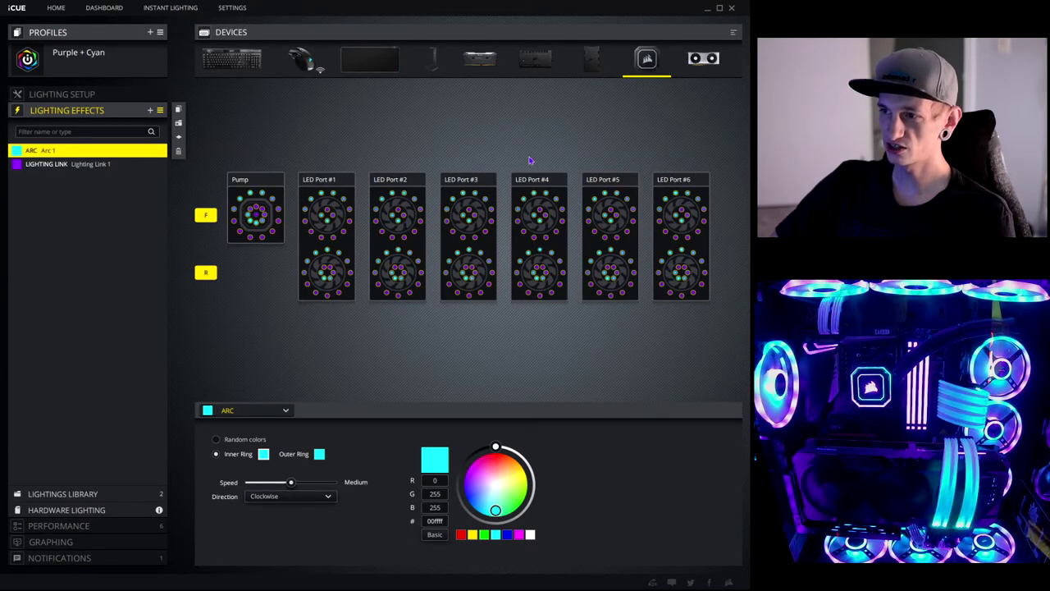
left_click(589, 69)
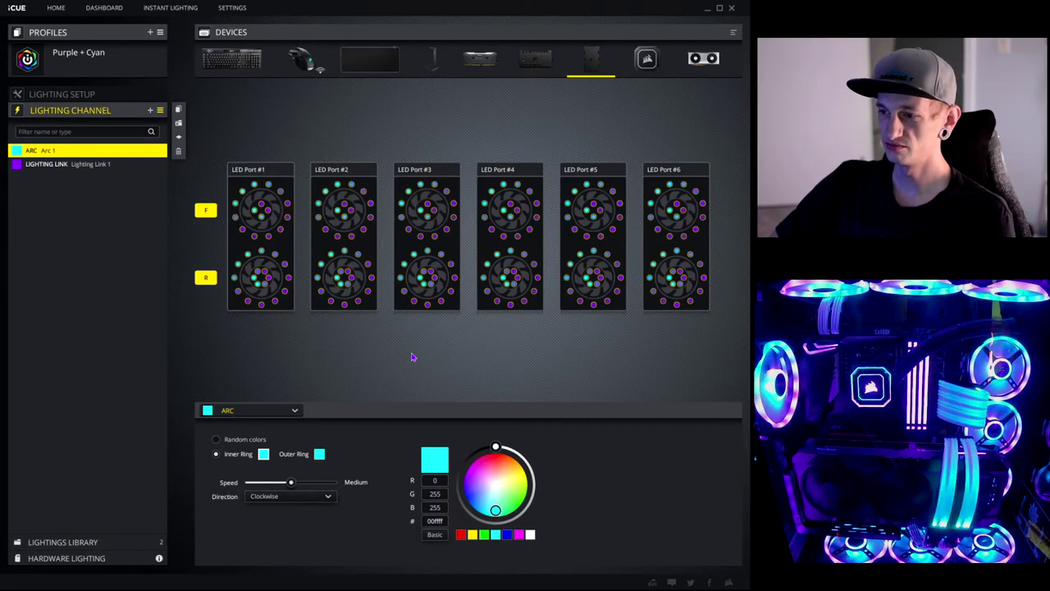
Step: Return to the H150i pump cooler's lighting page showing the pump, six LED ports and Arc 1
left_click(647, 66)
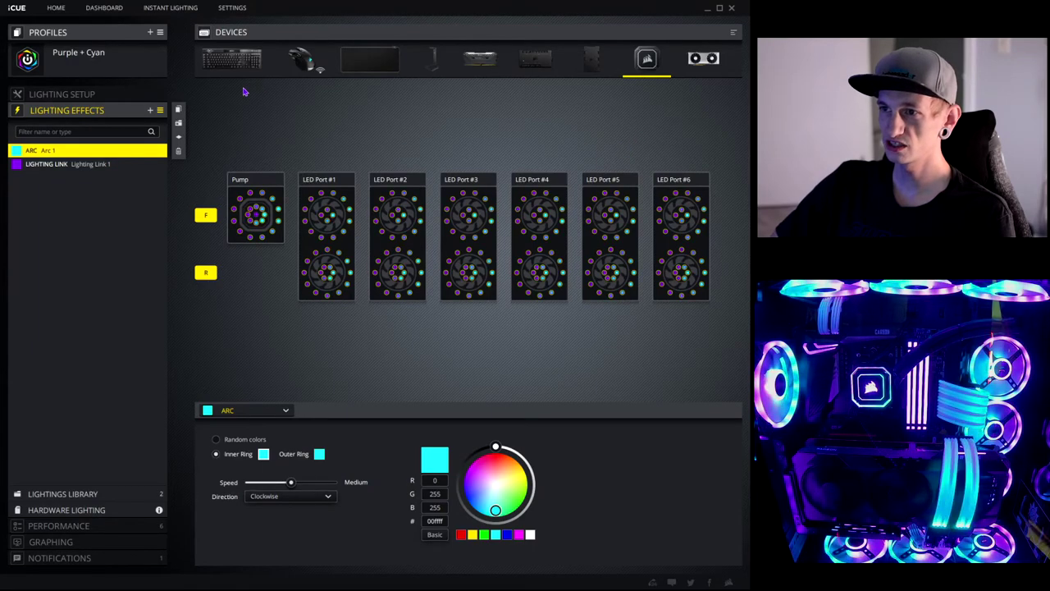
left_click(231, 9)
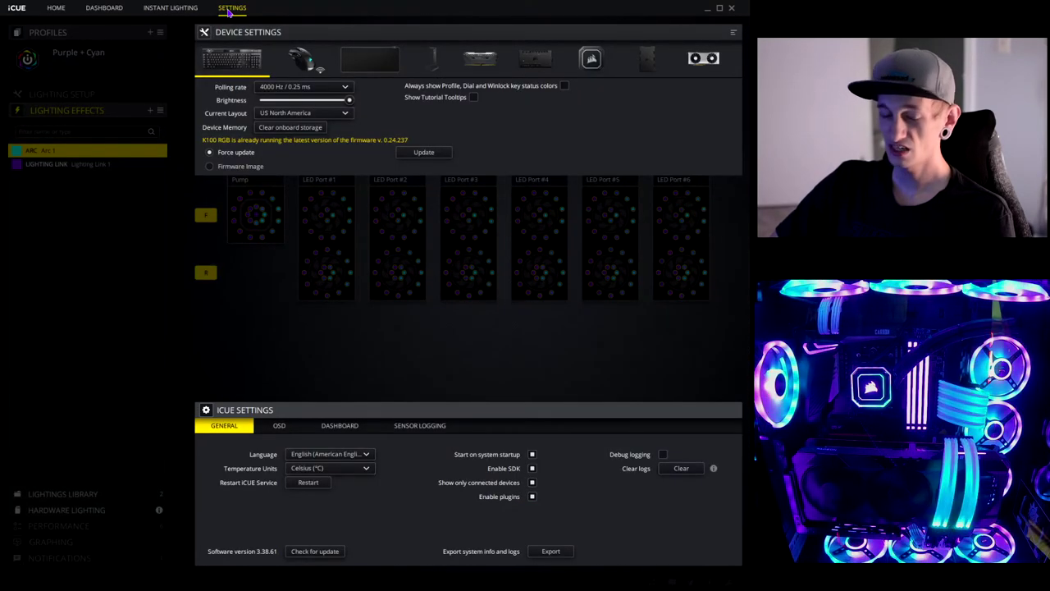
left_click(59, 12)
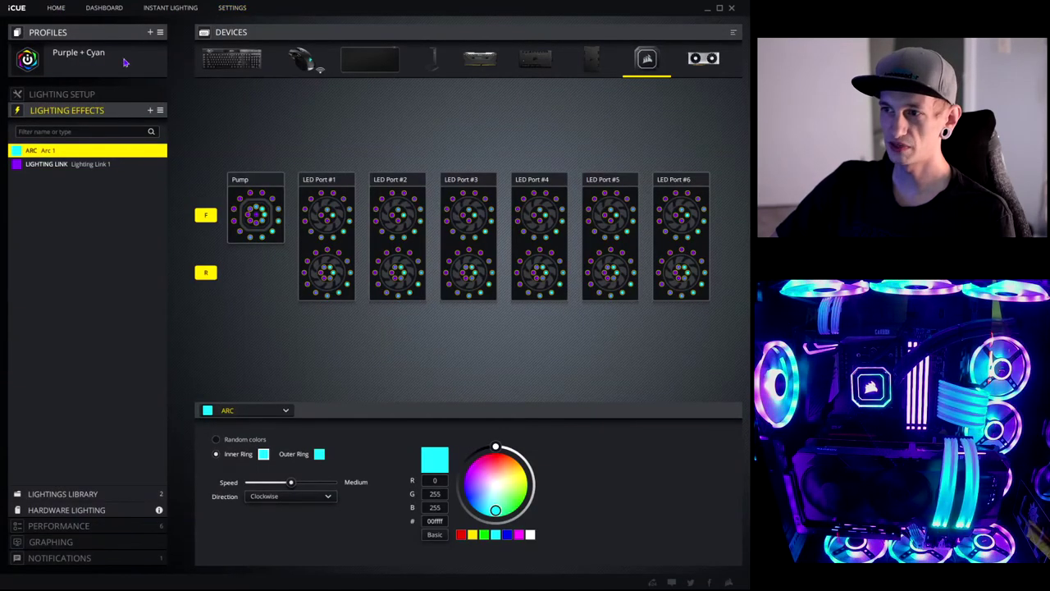